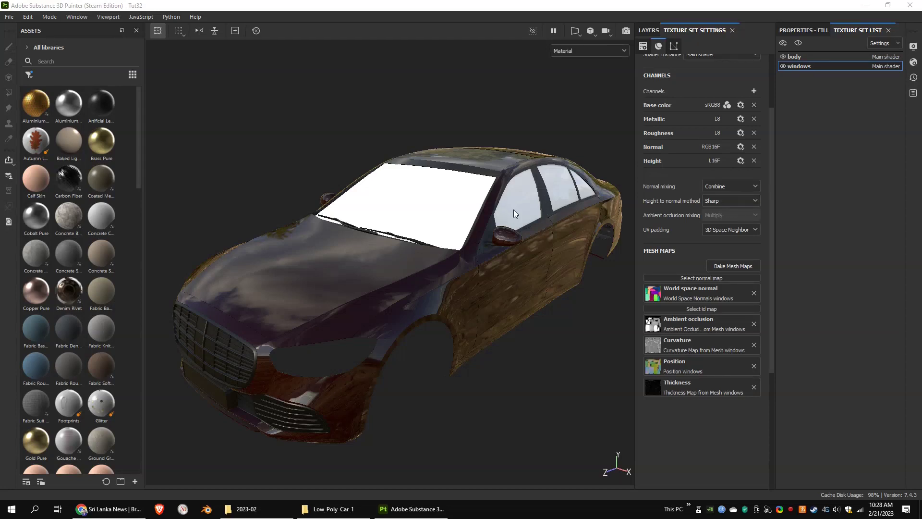
Step: Toggle the visibility of the body and windows texture sets to examine which parts of the car each one covers
left_click_drag(514, 209, 519, 203, "alt")
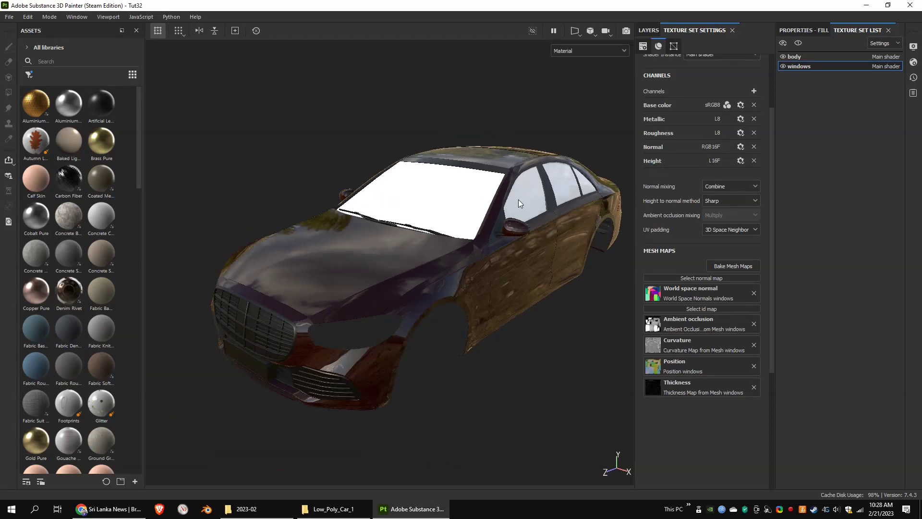
left_click(783, 57)
left_click_drag(473, 157, 489, 194, "alt")
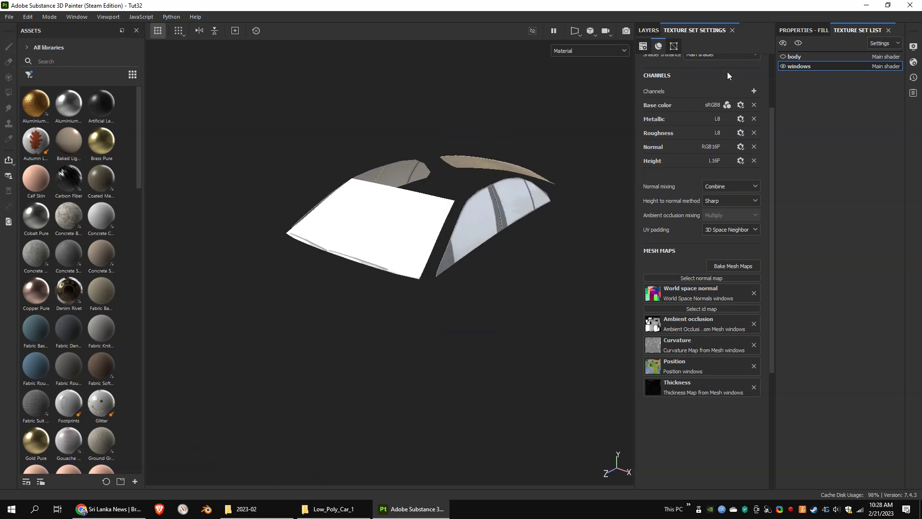
left_click(783, 56)
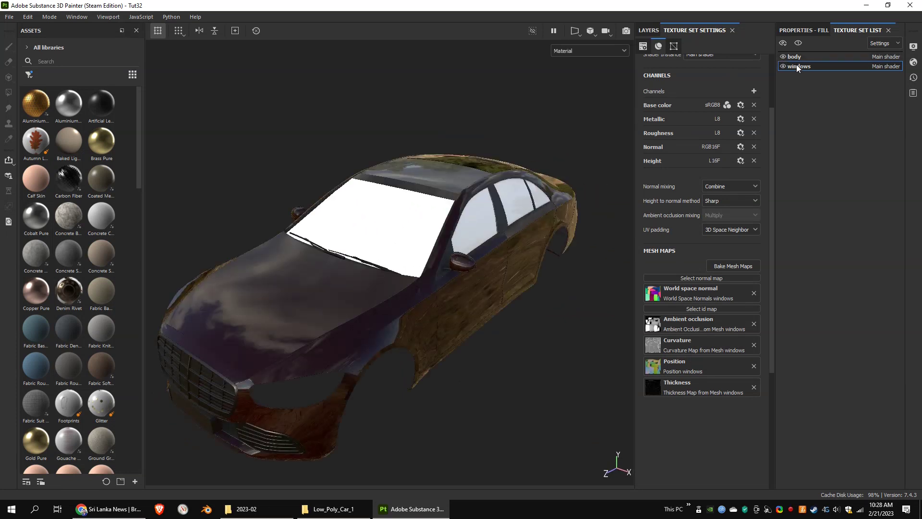
left_click(783, 67)
left_click(784, 67)
left_click_drag(459, 253, 470, 228, "alt")
scroll(771, 214, "up", 3)
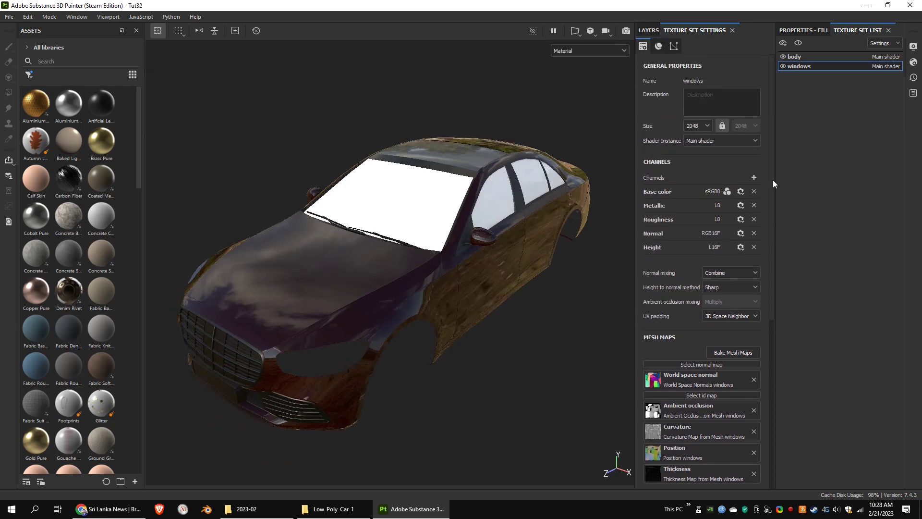
Step: Switch the main shader to a PBR metallic shader that supports opacity and add an Opacity channel to the windows texture set
left_click(914, 62)
left_click(826, 90)
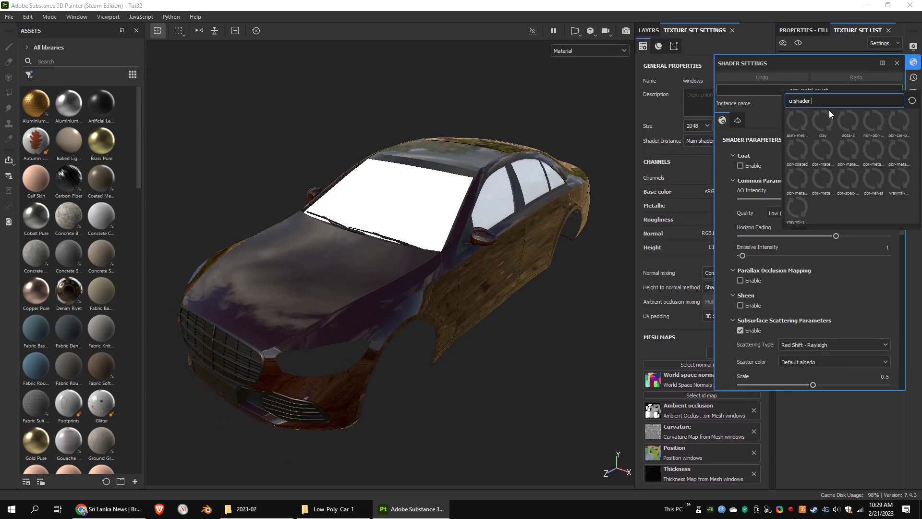
left_click(798, 180)
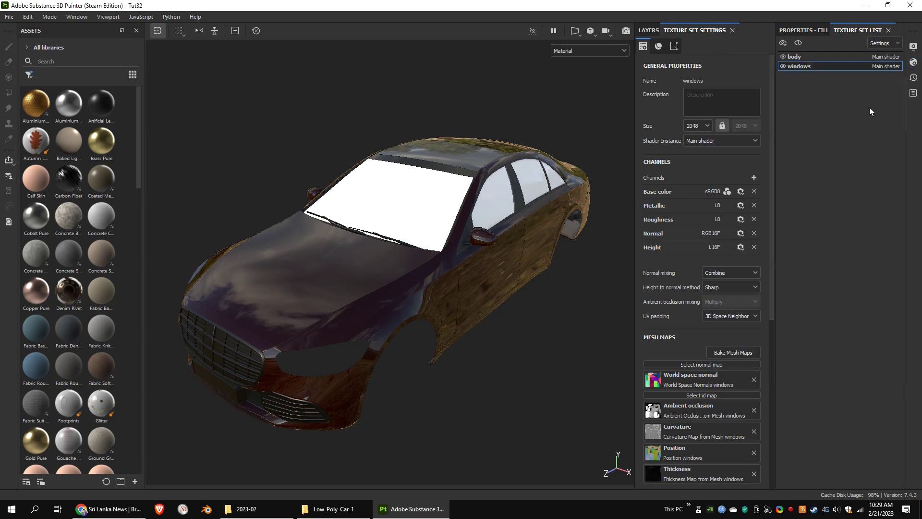
left_click(754, 178)
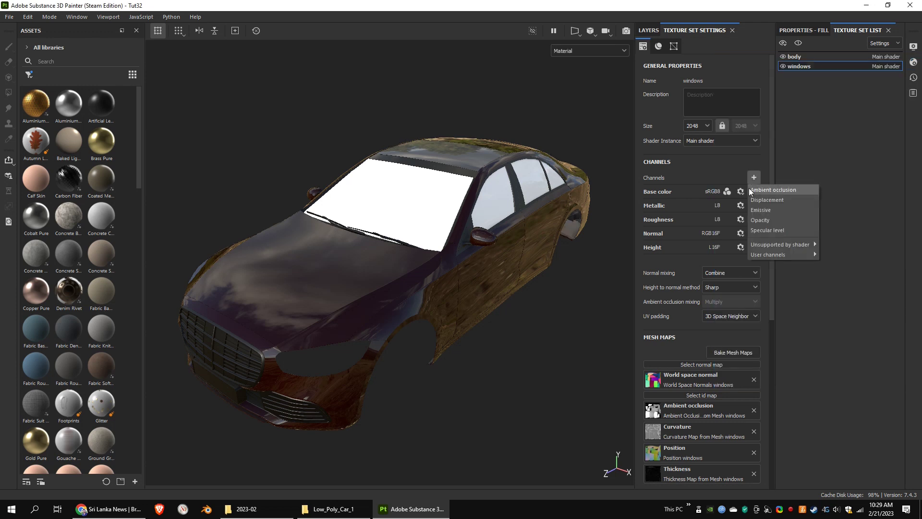
Step: Reduce the material opacity of the windows fill layer and hide the body texture set to inspect the glass on its own
left_click(648, 30)
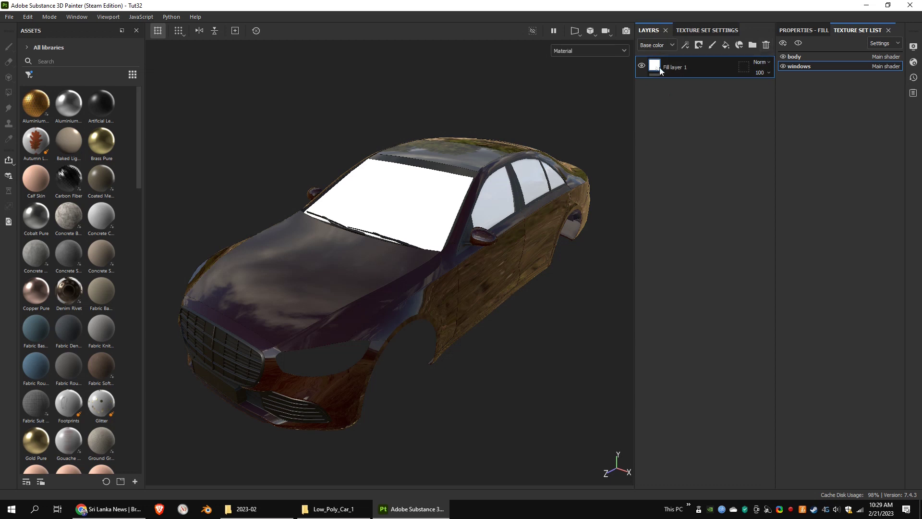
left_click(812, 30)
scroll(875, 402, "down", 2)
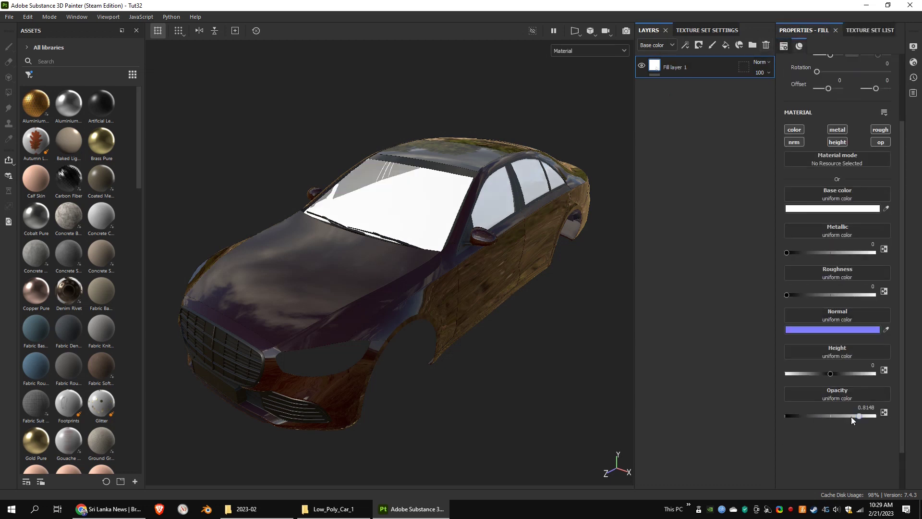
left_click(858, 30)
left_click(783, 56)
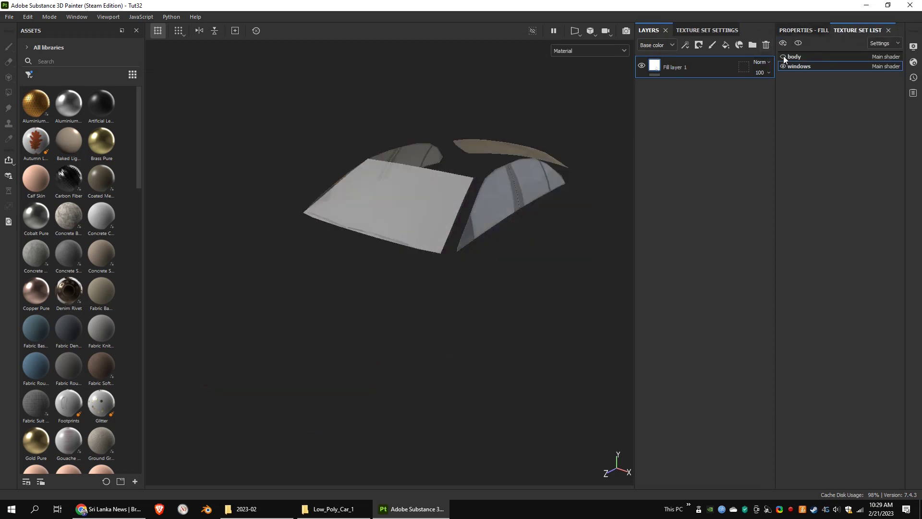
scroll(448, 225, "up", 5)
left_click_drag(448, 224, 386, 193, "alt")
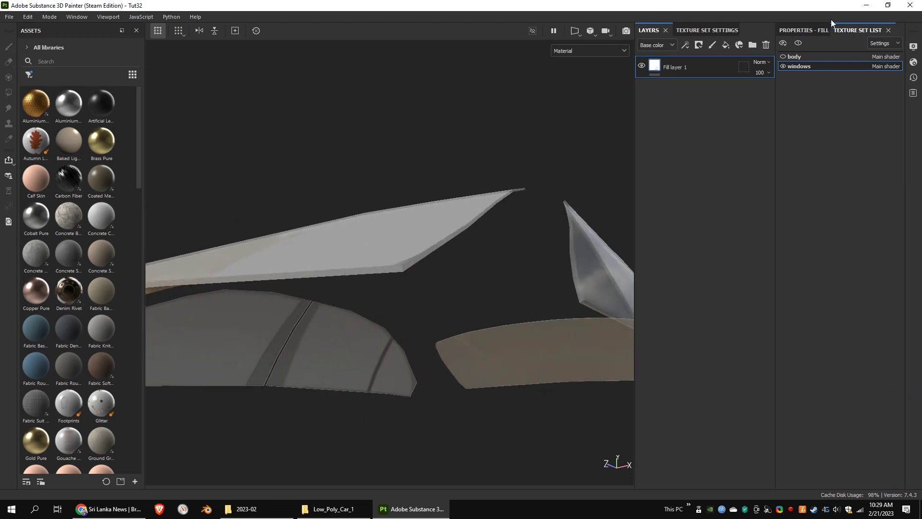
Step: Return the windows fill layer's material opacity to 1 and show the body texture set again
left_click(806, 30)
mouse_move(876, 416)
left_mouse_down()
mouse_move(785, 418)
mouse_move(877, 417)
left_mouse_up()
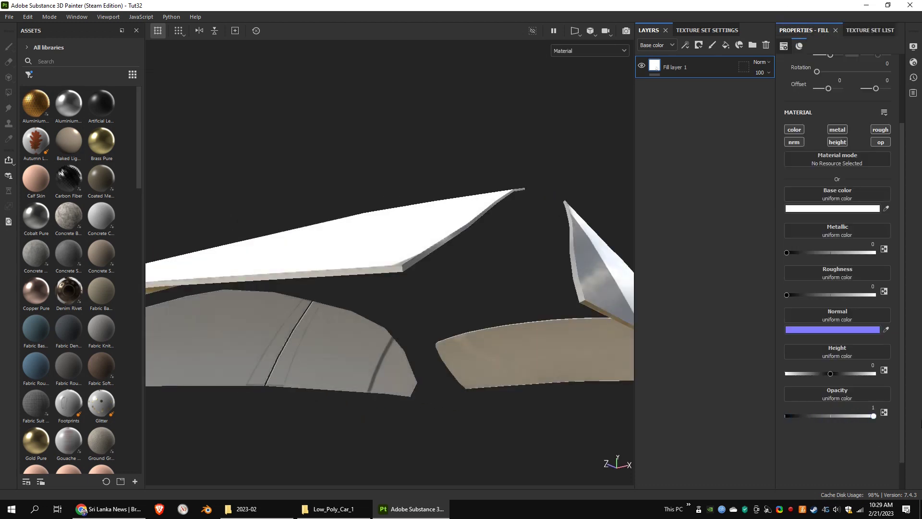
left_click_drag(532, 201, 489, 270, "alt")
left_click(870, 30)
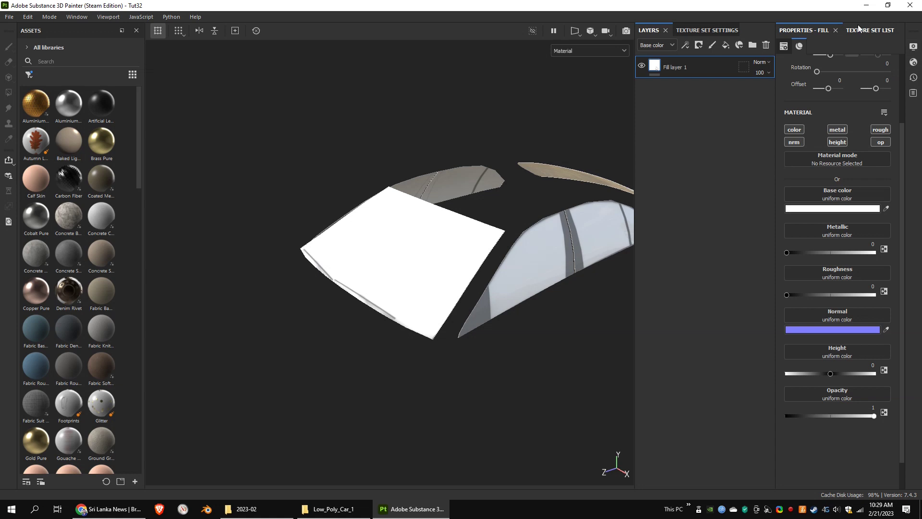
left_click(783, 57)
Step: Set the material opacity of the windows fill layer to 0
left_click(783, 29)
left_click_drag(874, 416, 786, 416)
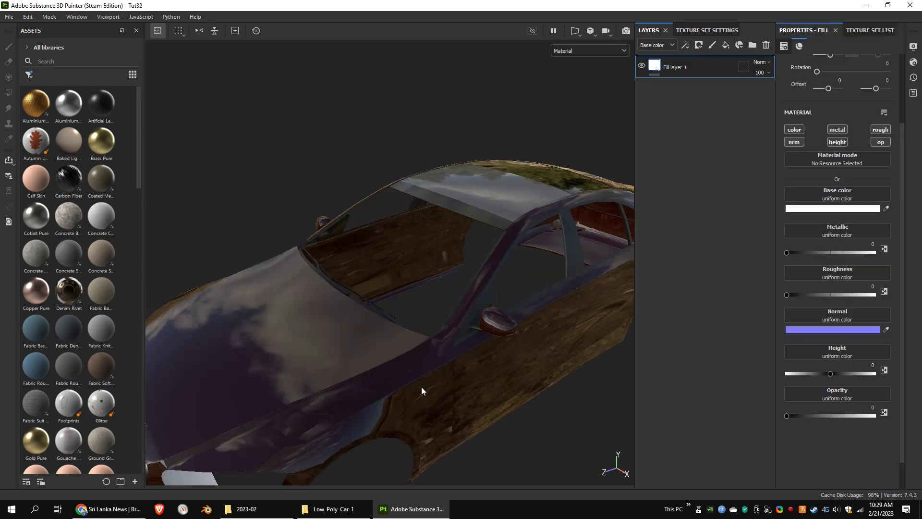
left_click_drag(422, 388, 673, 159, "alt")
Step: Select the body texture set and add an Opacity channel to it
left_click(869, 30)
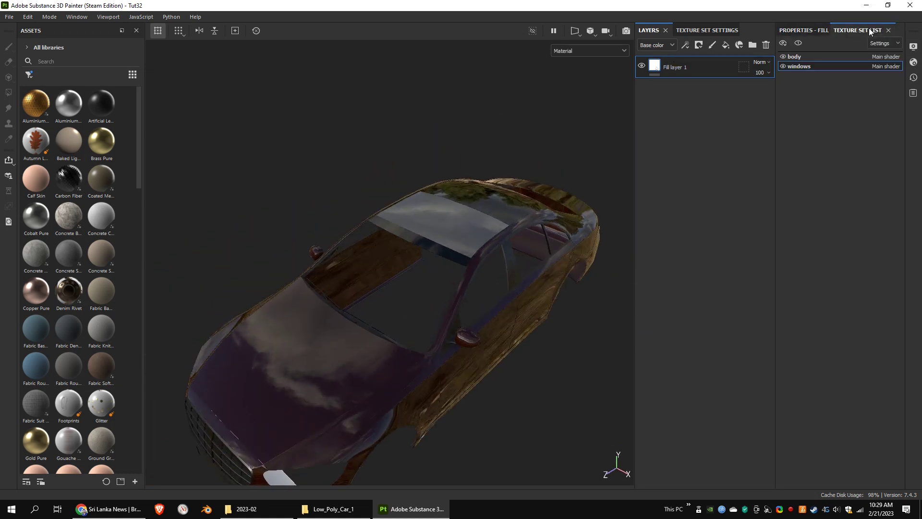
left_click(657, 67)
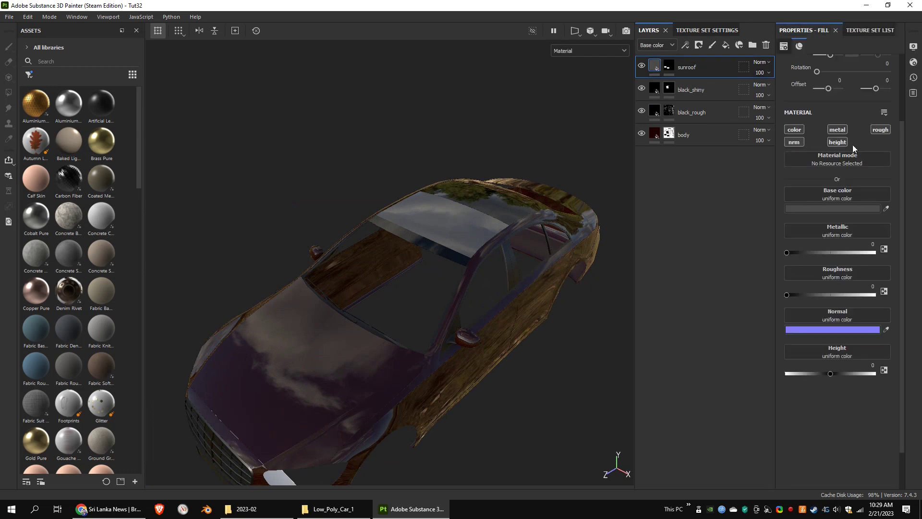
scroll(866, 156, "up", 3)
left_click(707, 29)
left_click(754, 177)
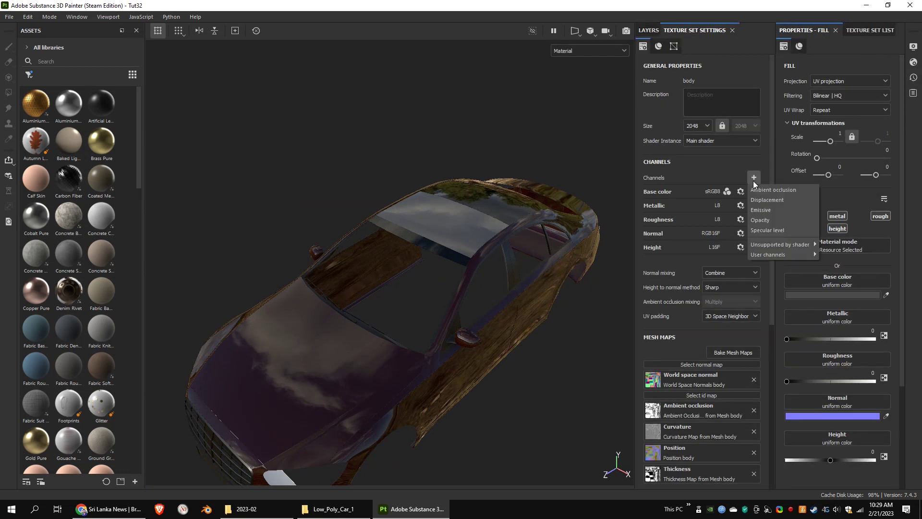
left_click(761, 220)
Step: Lower the sunroof layer's material opacity to make it transparent, and disable the opacity channel on the black_shiny, black_rough and body layers
left_click(649, 30)
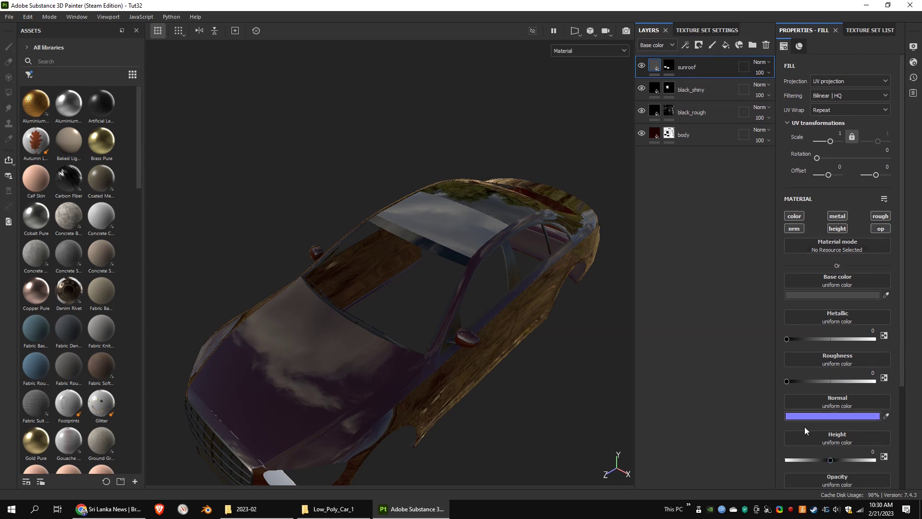
scroll(805, 426, "down", 3)
left_click(651, 90)
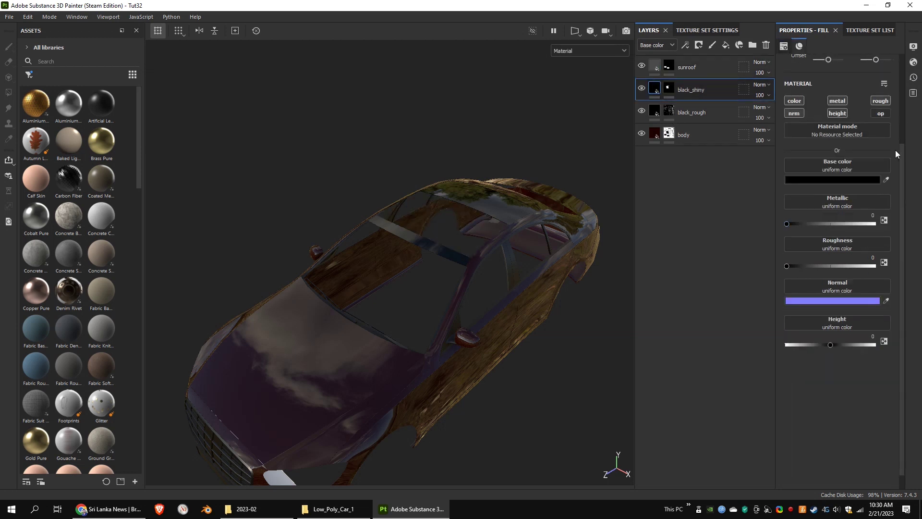
left_click(657, 117)
left_click(672, 137)
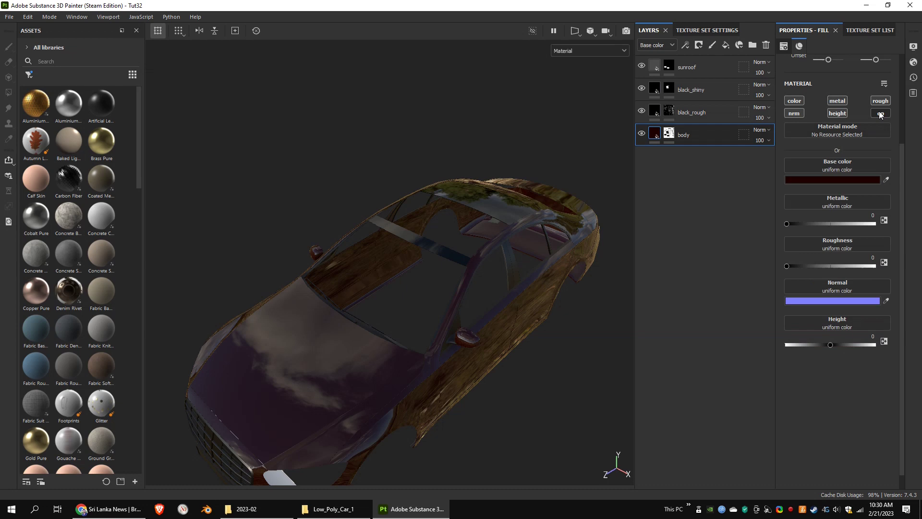
left_click_drag(564, 208, 531, 183, "alt")
scroll(588, 189, "up", 3)
scroll(530, 183, "down", 3)
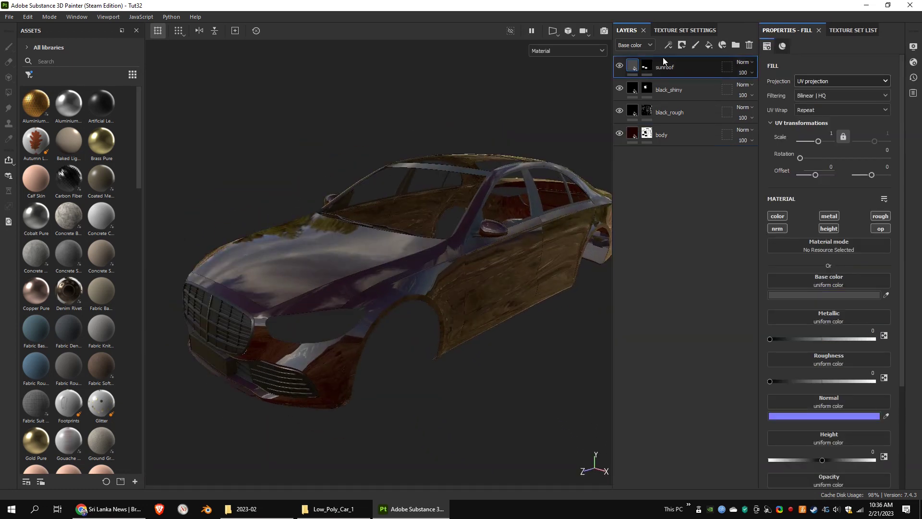
Step: Add a fill layer above the sunroof layer with a muted brown base color near #6A5E4A and a roughness of 1
left_click(835, 294)
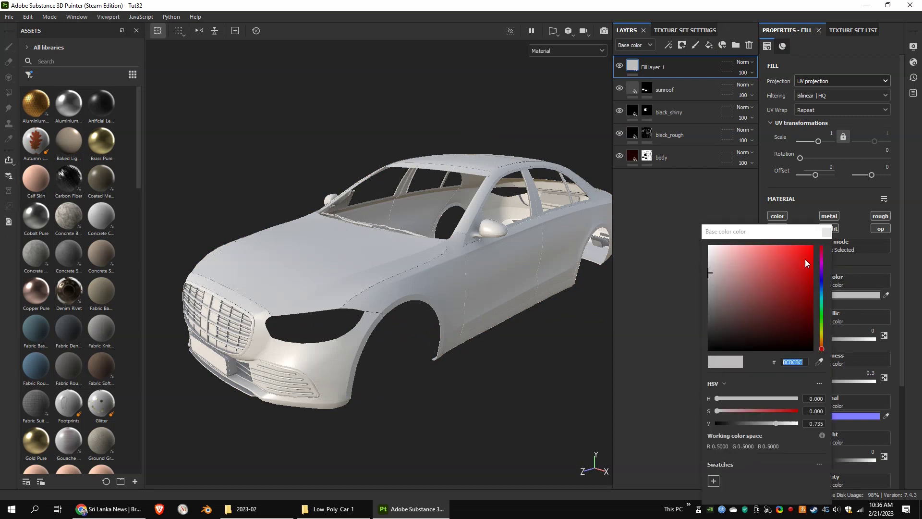
left_click(738, 309)
left_click(823, 336)
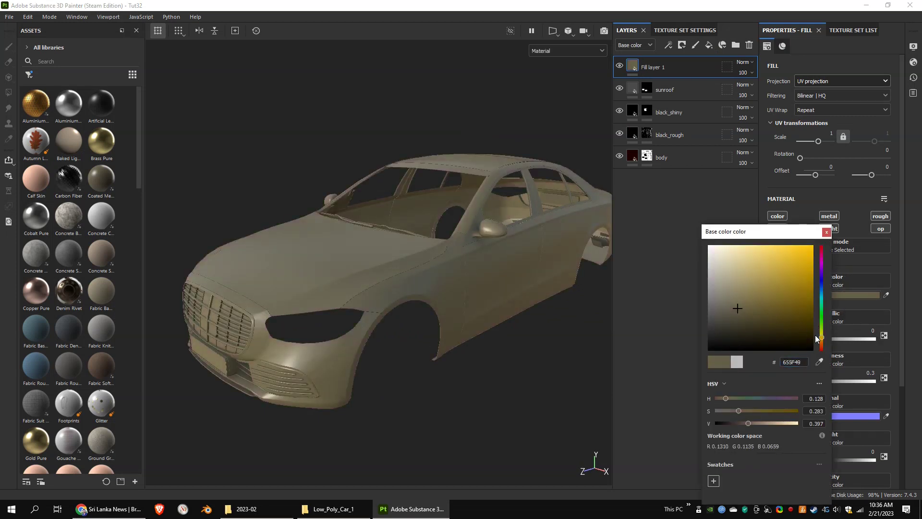
left_click(822, 339)
left_click(744, 303)
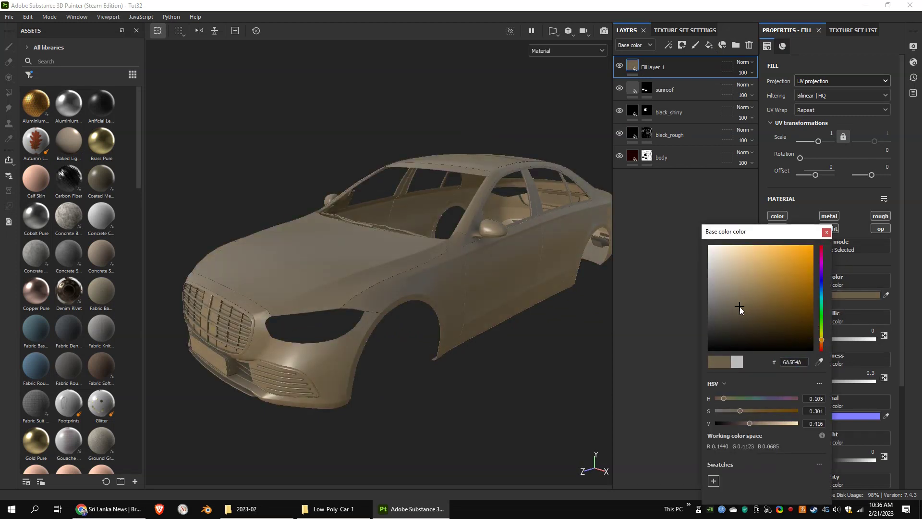
left_click(825, 233)
left_click(876, 381)
left_click_drag(486, 260, 507, 261, "alt")
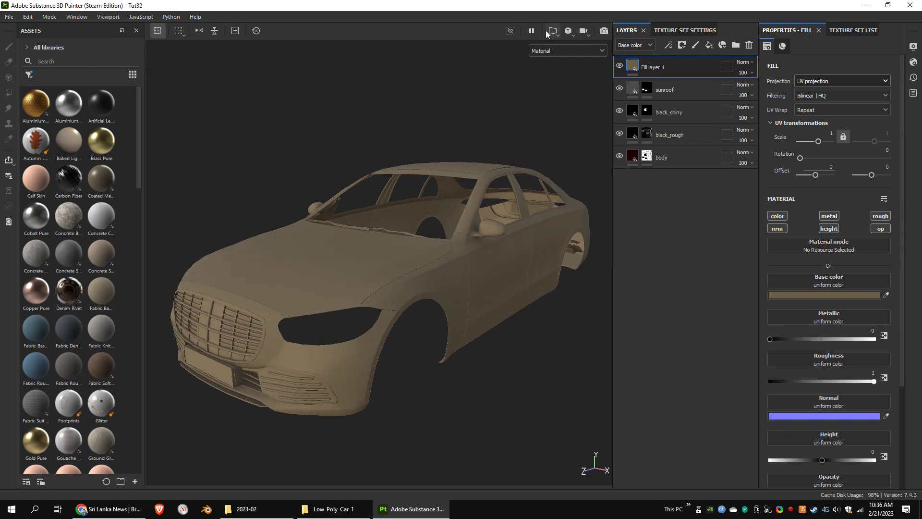
Step: Add a black mask to the brown fill layer and apply the Dirt Ground smart mask to it
right_click(634, 65)
left_click(659, 83)
left_click(29, 75)
left_click(41, 106)
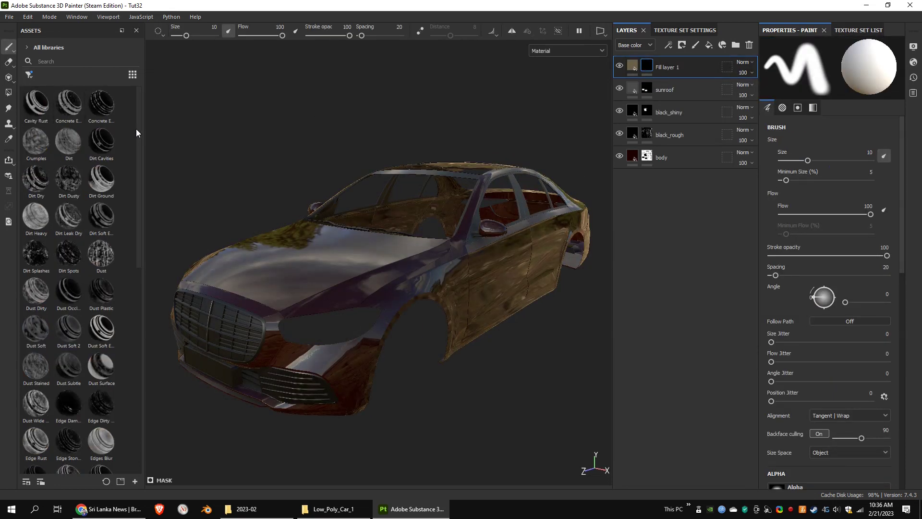
left_click_drag(138, 131, 159, 131)
left_click_drag(102, 175, 647, 66)
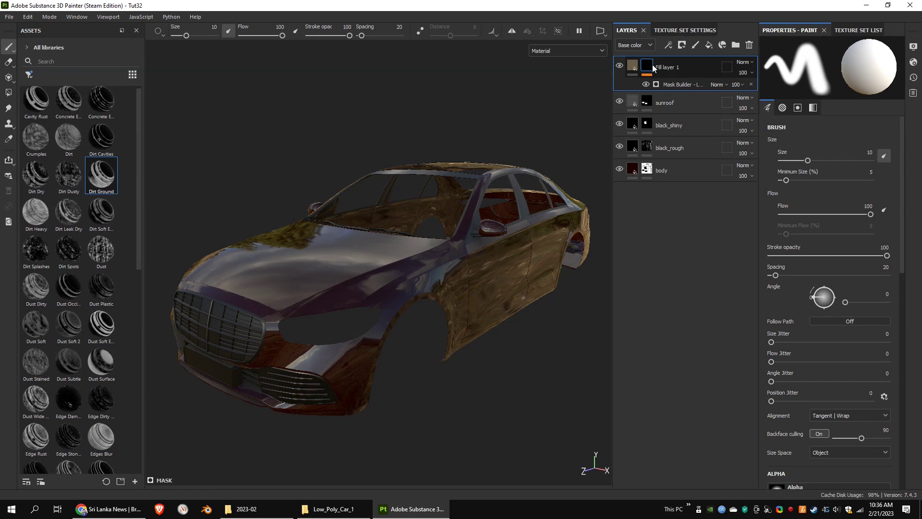
Step: Enable the custom grunge option in the Mask Builder generator of the brown fill layer's mask
left_click_drag(497, 217, 470, 189, "alt")
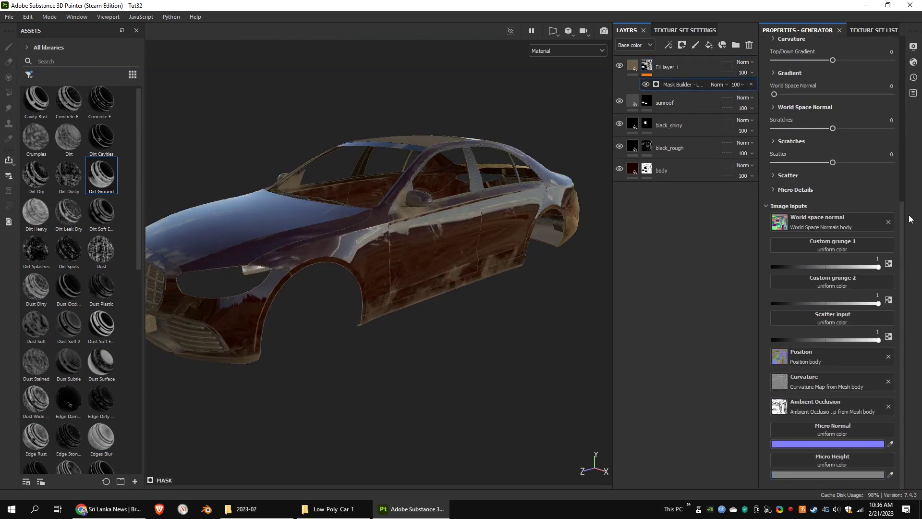
scroll(906, 212, "up", 5)
left_click(774, 152)
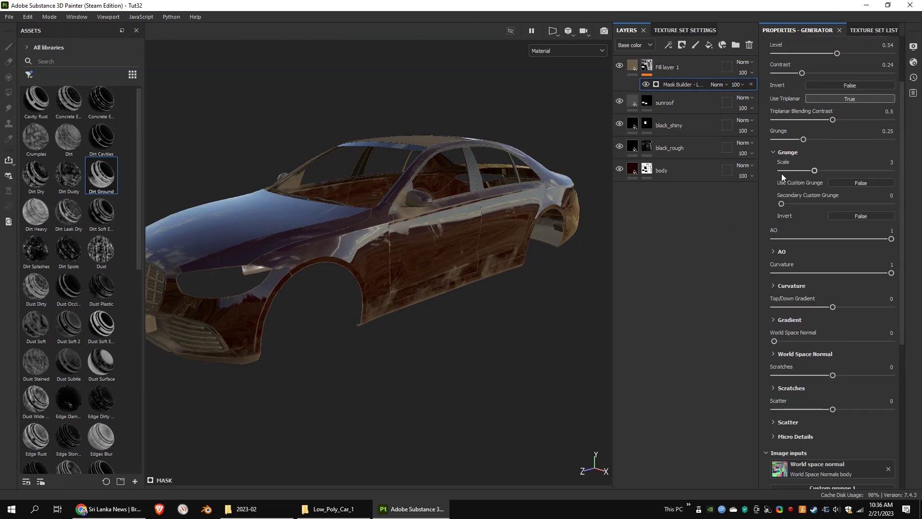
left_click(859, 185)
scroll(901, 194, "down", 5)
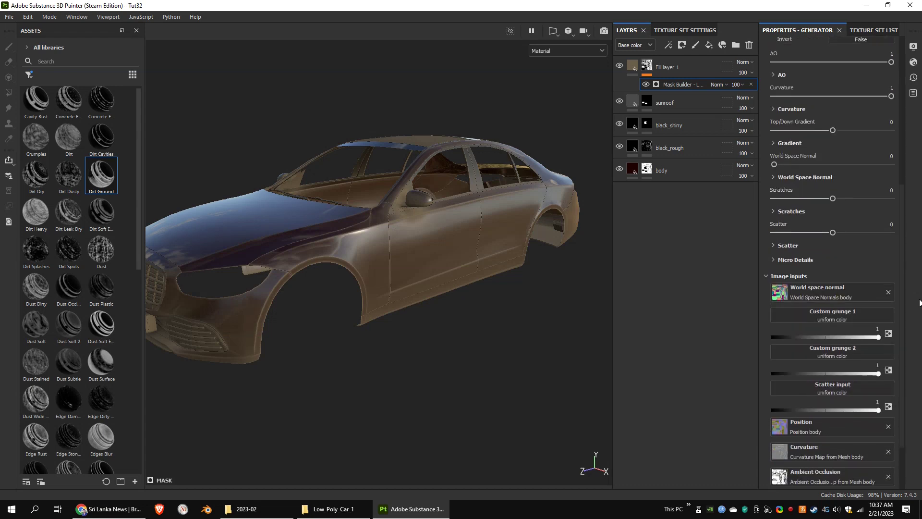
Step: Assign the Grunge Rough Dirty texture to Custom grunge 1 and set its balance to about 0.73
left_click(32, 76)
left_click(43, 147)
left_click_drag(140, 104, 138, 284)
scroll(101, 267, "up", 1)
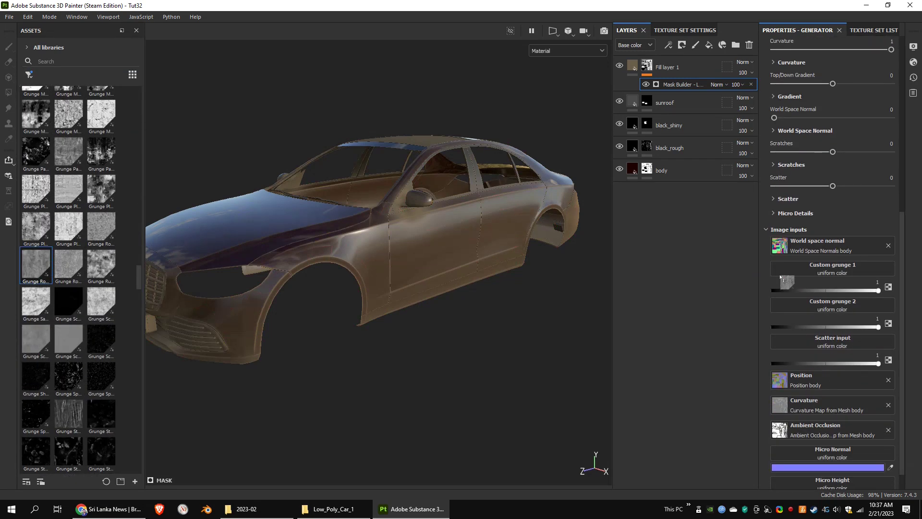
left_click_drag(780, 279, 855, 272)
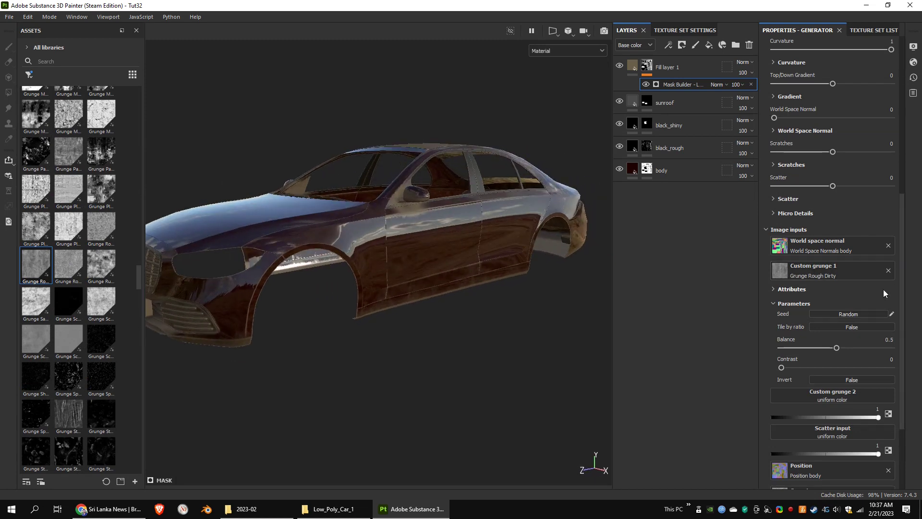
left_click_drag(836, 347, 864, 348)
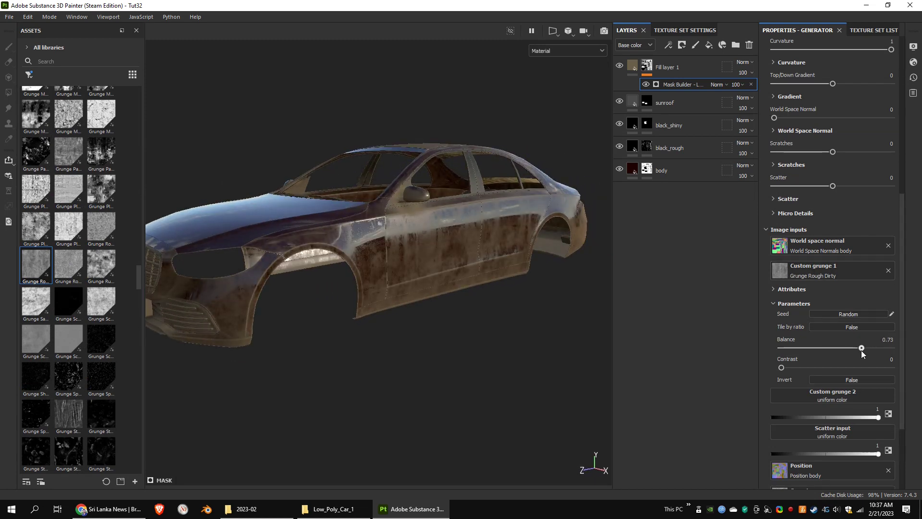
Step: Add a fill effect to the brown layer's mask and assign the Grunge Dirt Thin texture as its grayscale
right_click(647, 68)
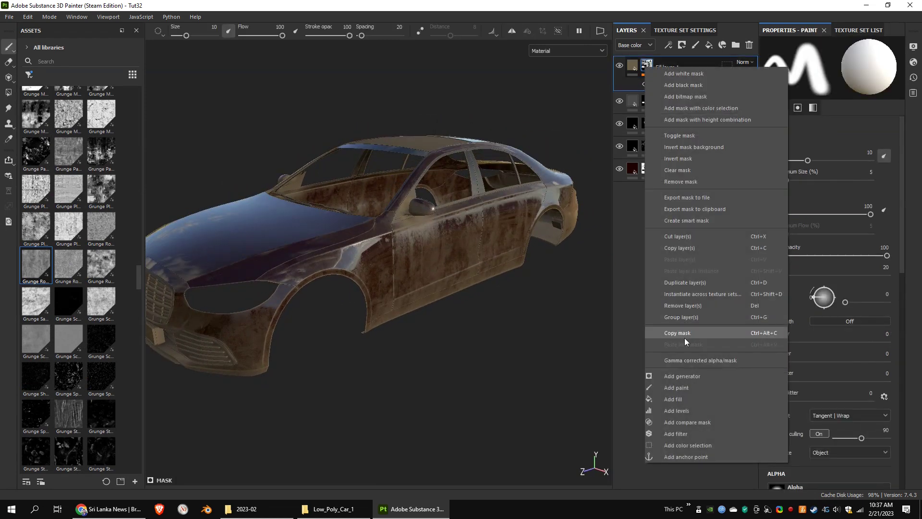
left_click(680, 400)
left_click_drag(139, 276, 155, 249)
left_click_drag(827, 208, 827, 218)
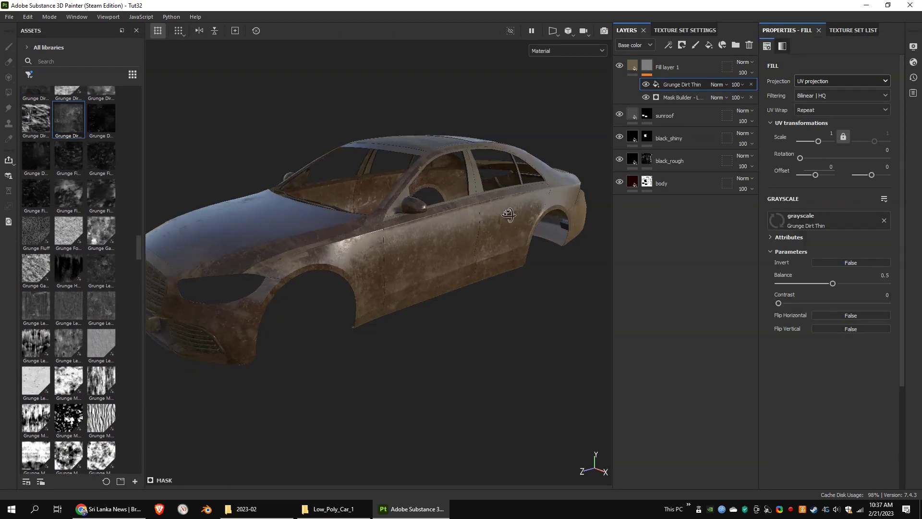
Step: Set the Grunge Dirt Thin fill in the brown layer's mask to Screen blending with 23 opacity
left_click(720, 85)
left_click(709, 237)
left_click_drag(560, 240, 515, 262, "alt")
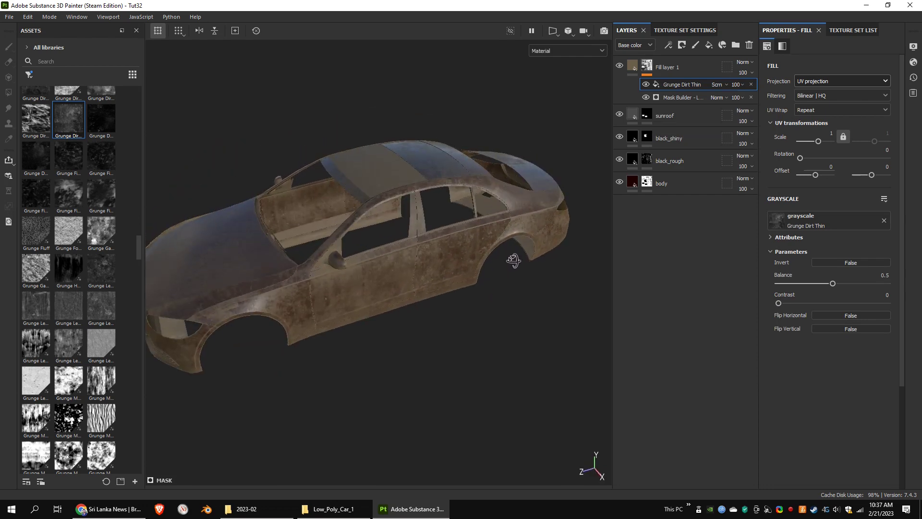
right_click_drag(514, 262, 450, 225, "alt")
left_click_drag(450, 224, 459, 216, "alt")
mouse_move(757, 102)
left_mouse_down()
mouse_move(727, 108)
mouse_move(743, 108)
left_mouse_up()
Step: Add another fill effect to the brown layer's mask and assign the Grunge Scratches Dirty texture as its grayscale
right_click(654, 69)
left_click(661, 323)
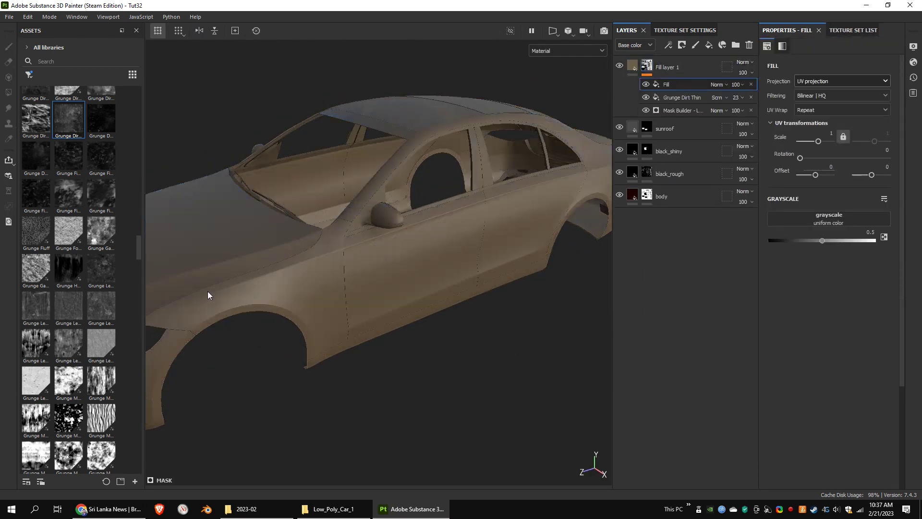
scroll(137, 271, "down", 6)
scroll(129, 277, "down", 3)
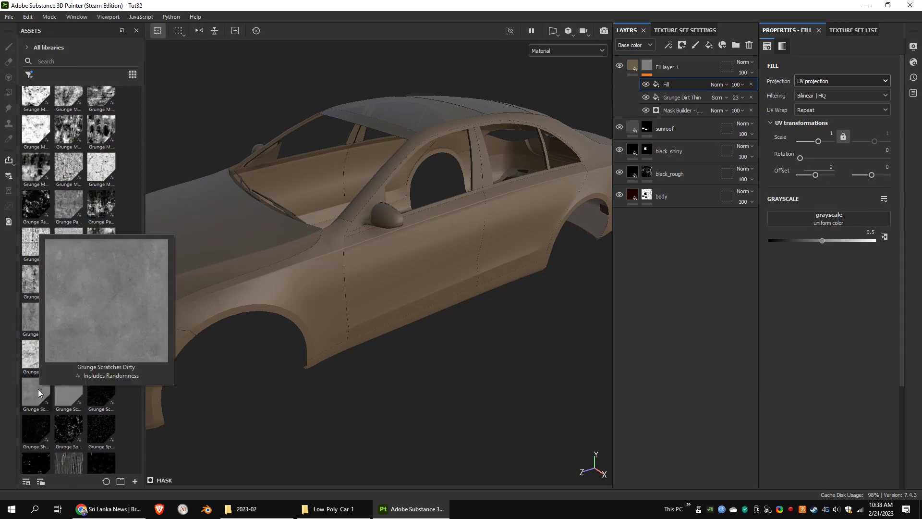
left_click_drag(38, 389, 863, 126)
mouse_move(553, 240)
left_mouse_down("alt")
mouse_move(514, 249)
mouse_move(543, 230)
left_mouse_up("alt")
Step: Lower the Grunge Scratches Dirty fill's opacity to 31 and invert the texture
left_click(741, 85)
left_click_drag(751, 102, 744, 101)
left_click_drag(433, 163, 553, 288, "alt")
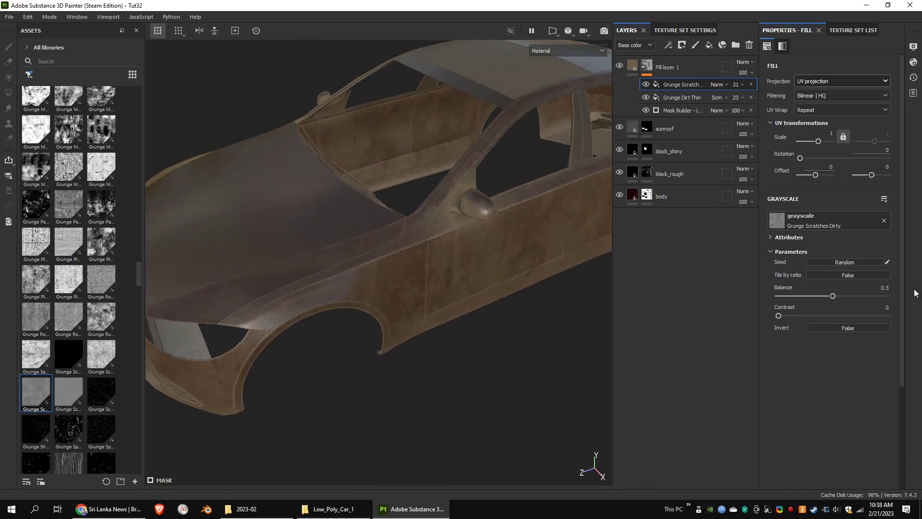
left_click(834, 327)
left_click_drag(505, 202, 534, 180, "alt")
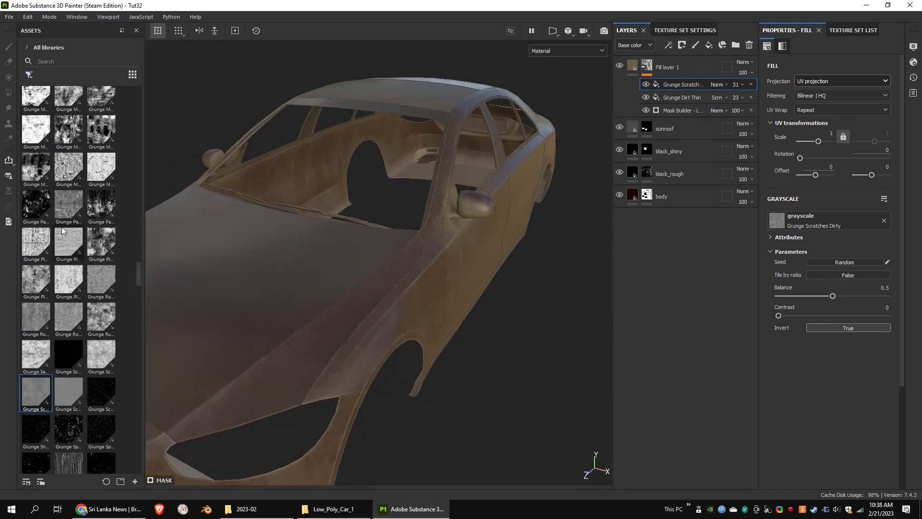
Step: Replace the top mask fill's grayscale with Grunge Plaster Painted, using tri-planar projection and 5 opacity
mouse_move(69, 278)
left_mouse_down()
mouse_move(432, 216)
mouse_move(815, 218)
left_mouse_up()
left_click(811, 91)
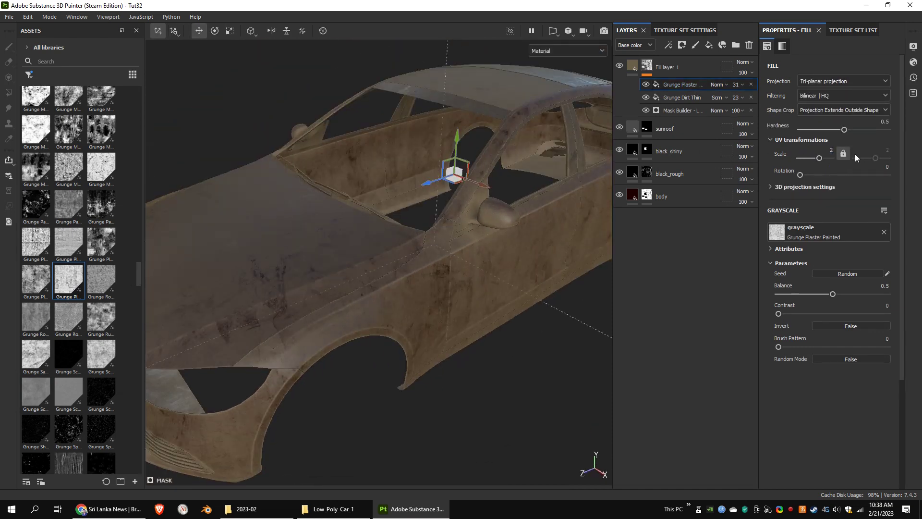
left_click(844, 324)
left_click(844, 323)
left_click(739, 85)
left_click_drag(743, 102, 733, 102)
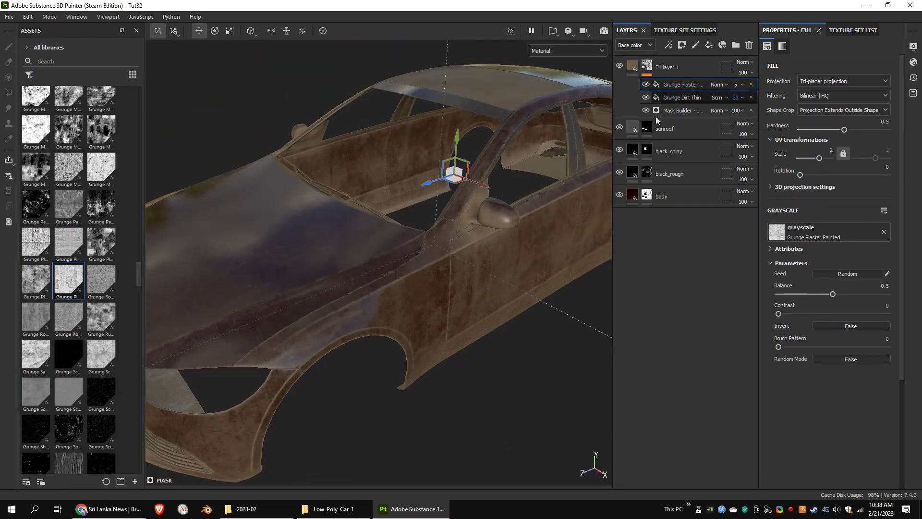
mouse_move(451, 150)
left_mouse_down("alt")
mouse_move(477, 165)
mouse_move(459, 137)
left_mouse_up("alt")
Step: In the mask's Mask Builder generator, set the Custom grunge 1 balance to about 0.65, curvature to 1 and AO to about 0.44
left_click(734, 113)
left_click_drag(862, 261, 852, 262)
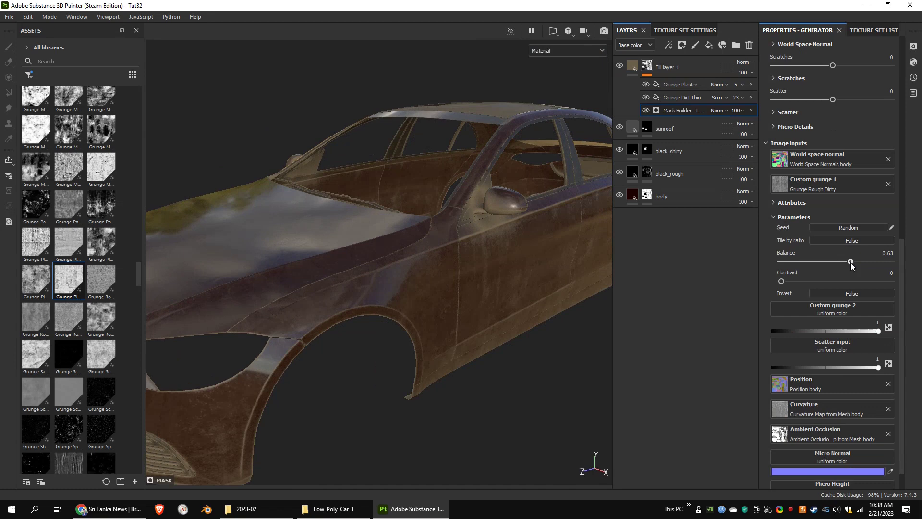
left_click_drag(514, 182, 591, 190, "alt")
scroll(842, 229, "up", 7)
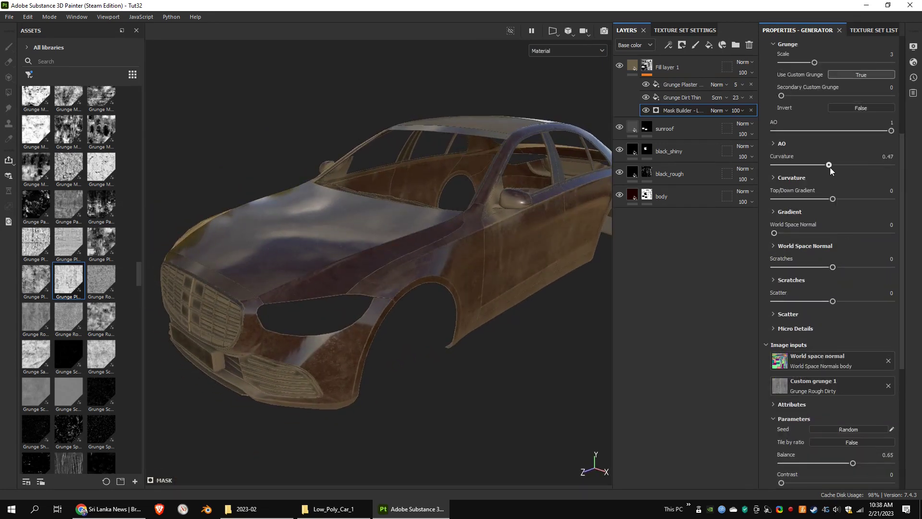
left_click_drag(520, 171, 516, 200, "alt")
scroll(516, 200, "up", 3)
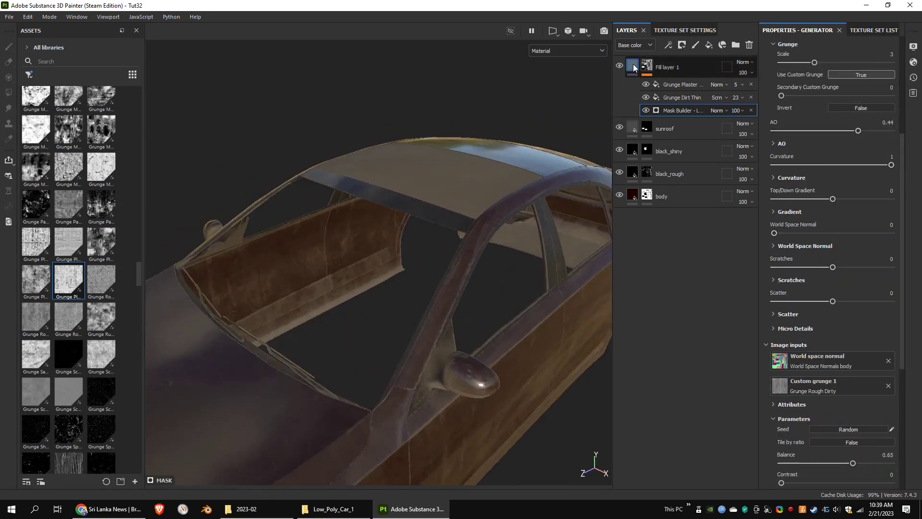
Step: Rename the brown fill layer as dust and paste a copy of it into the windows texture set
left_click(648, 66)
right_click(644, 62)
left_click(859, 29)
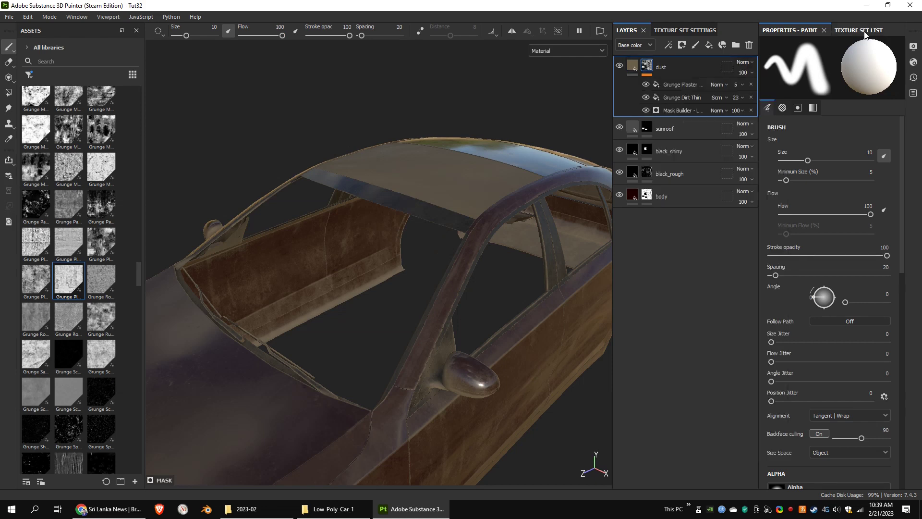
left_click(779, 66)
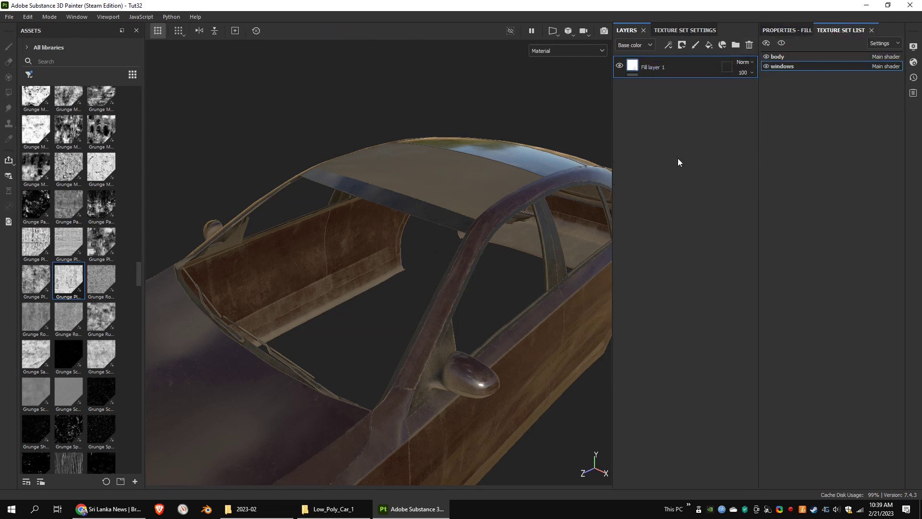
right_click(652, 67)
left_click(692, 229)
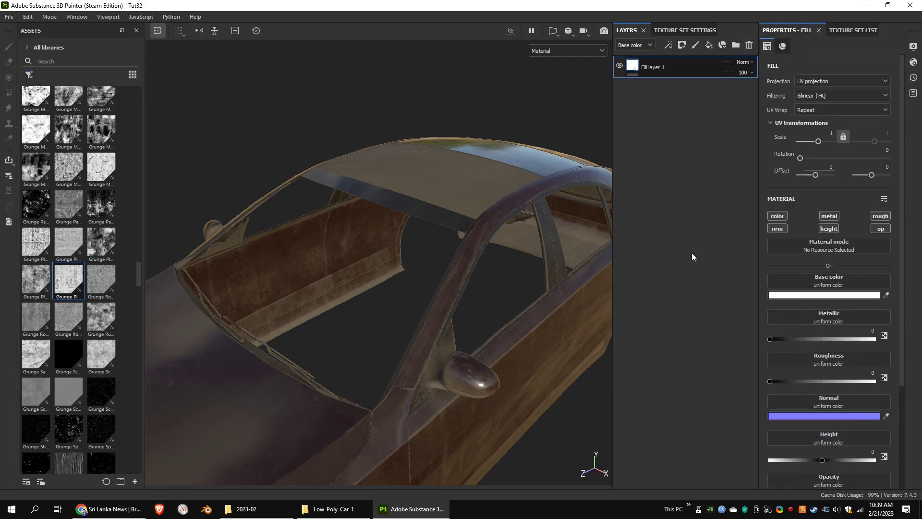
left_click_drag(526, 164, 444, 171, "alt")
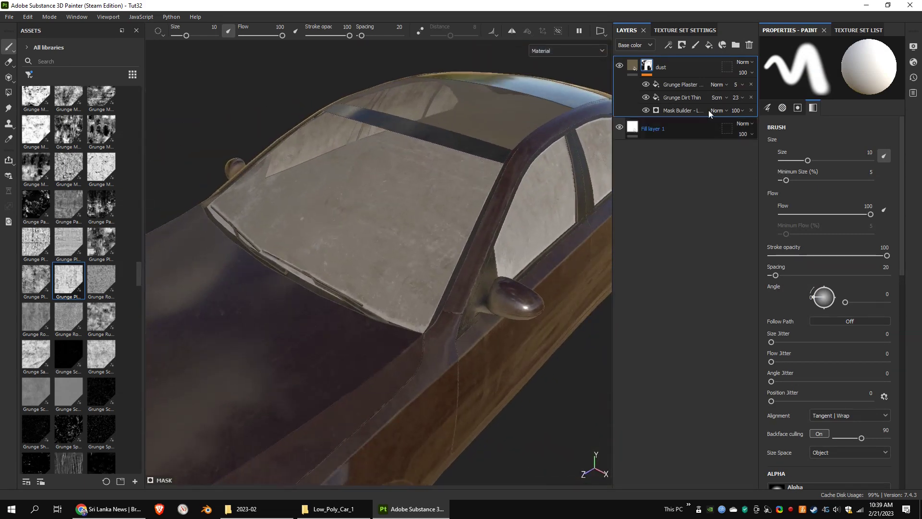
Step: Place the windows' dust layer in a new folder and give the folder a white mask
left_click(710, 62)
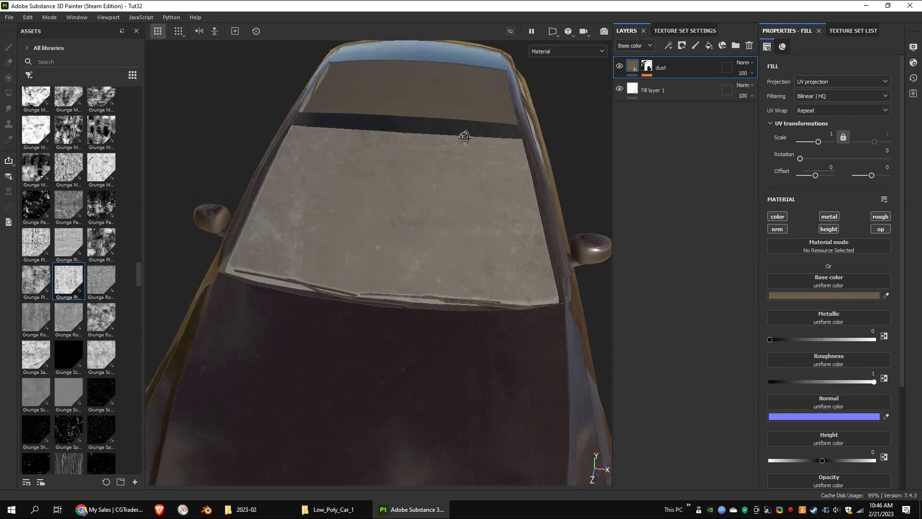
left_click(735, 45)
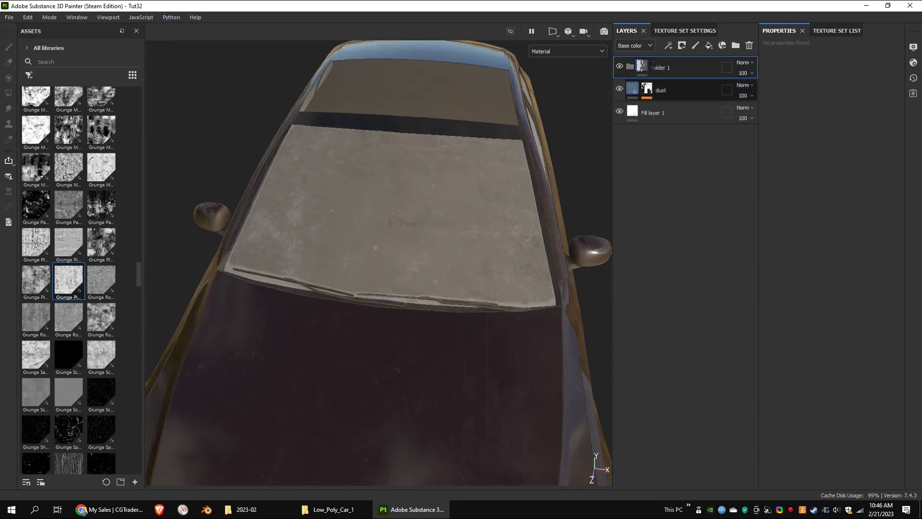
right_click(647, 69)
left_click(665, 72)
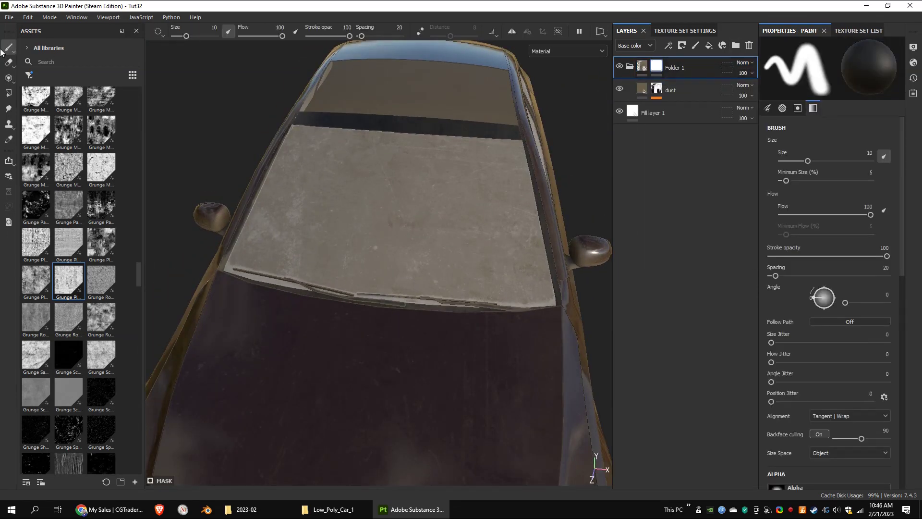
Step: Add a paint effect to the folder's mask and black out the inner side of the windows with polygon fill
left_click(9, 93)
right_click(665, 64)
left_click(707, 422)
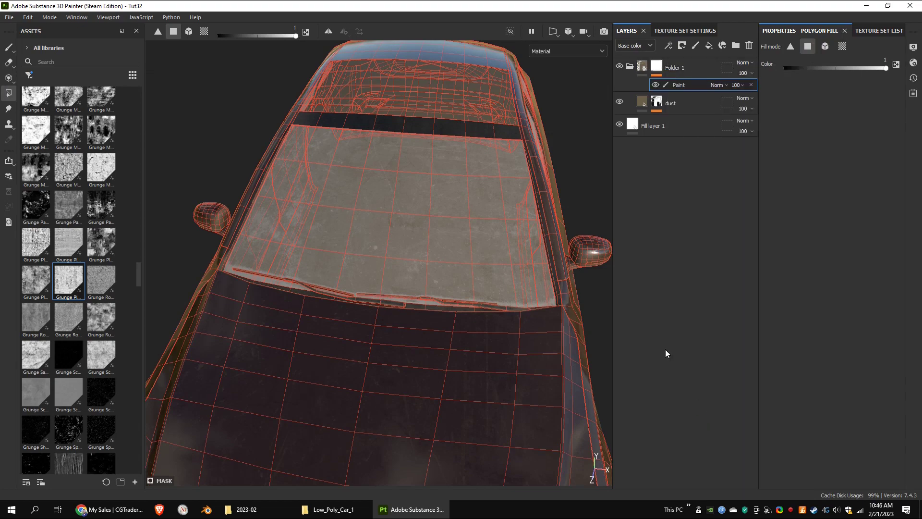
mouse_move(480, 269)
left_mouse_down("alt")
mouse_move(431, 264)
mouse_move(567, 209)
left_mouse_up("alt")
left_click_drag(336, 322, 456, 243, "alt")
left_click(342, 206)
Step: Switch to the body texture set and move its dust layer into a new folder
left_click(875, 31)
left_click(405, 194, "ctrl+alt+shift")
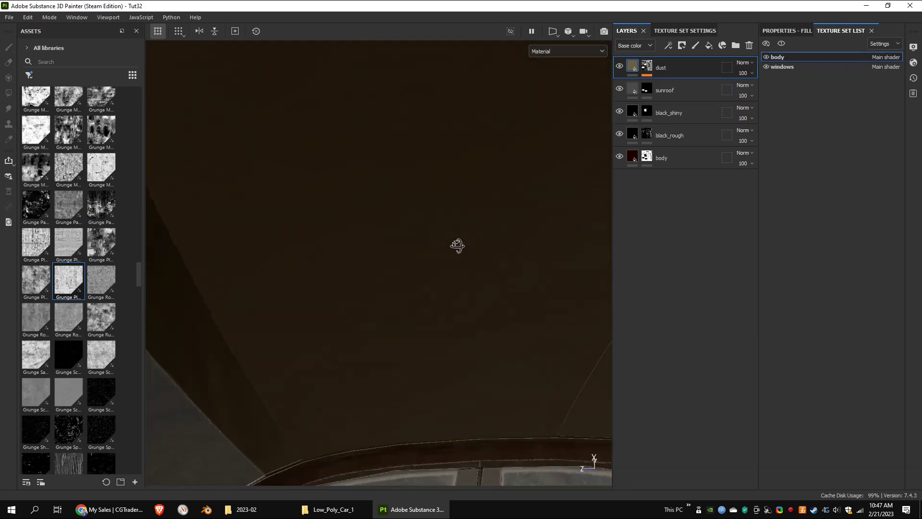
left_click(644, 66)
right_click(630, 61)
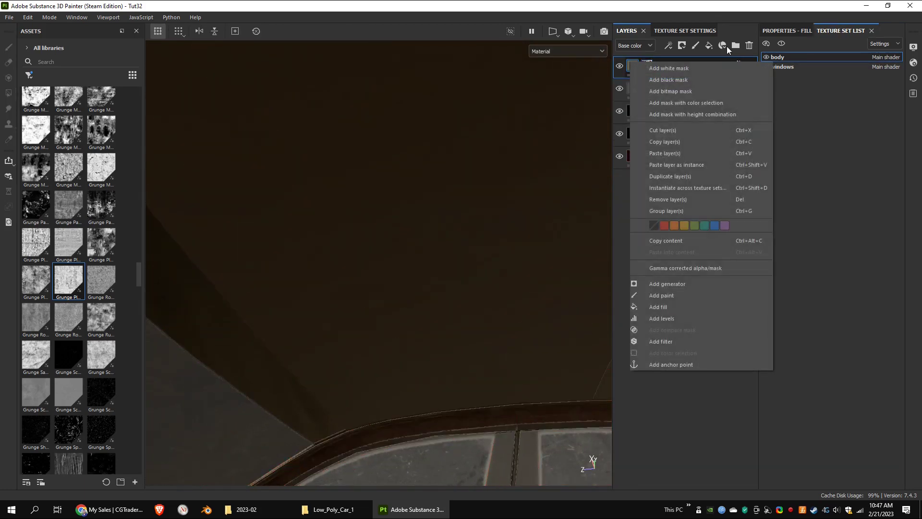
left_click(736, 46)
left_click_drag(672, 91, 663, 70)
Step: Add a white mask to the body's dust folder and black out the sunroof's inner side with polygon fill
right_click(645, 64)
left_click(669, 68)
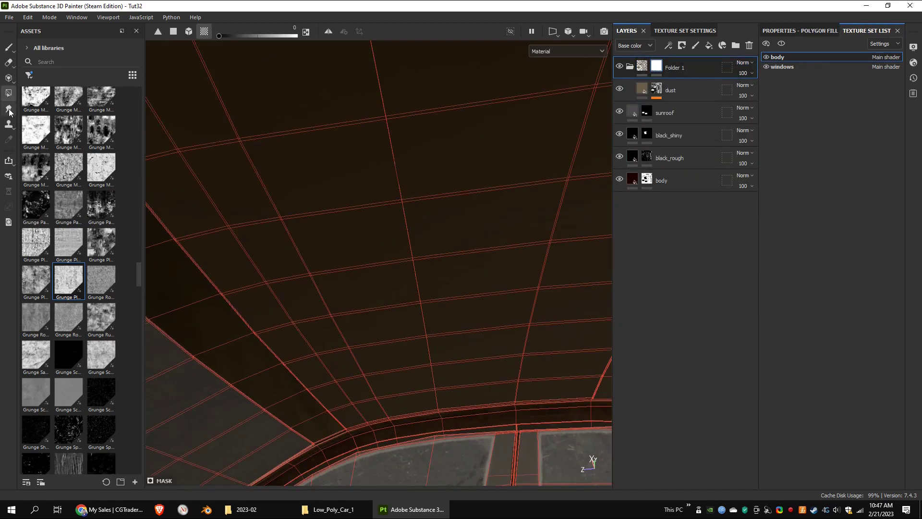
left_click_drag(441, 175, 480, 209, "alt")
left_click(643, 66)
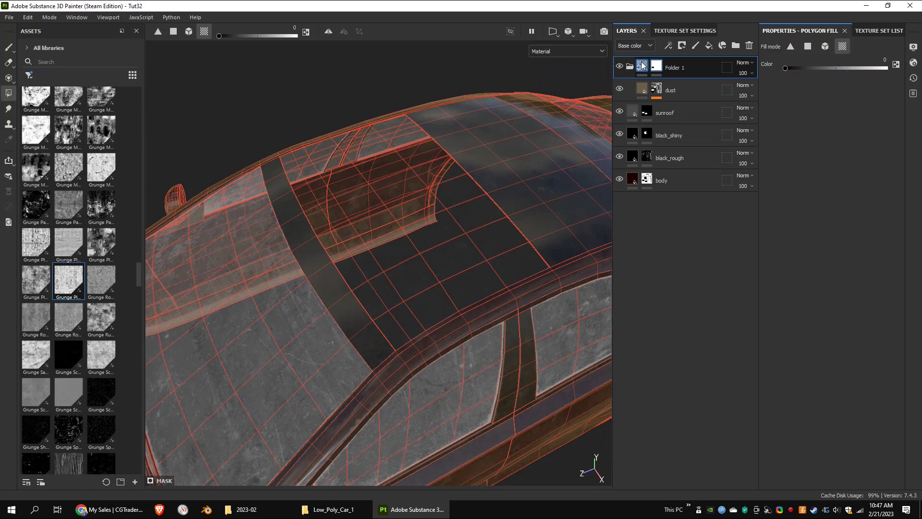
Step: Change the sunroof layer's base color to white
left_click(667, 113)
left_click(817, 296)
left_click_drag(750, 287, 711, 252)
scroll(534, 252, "down", 3)
left_click_drag(502, 258, 735, 37, "alt")
Step: Return to the windows texture set and add a second paint effect to the dust folder's mask
left_click(846, 31)
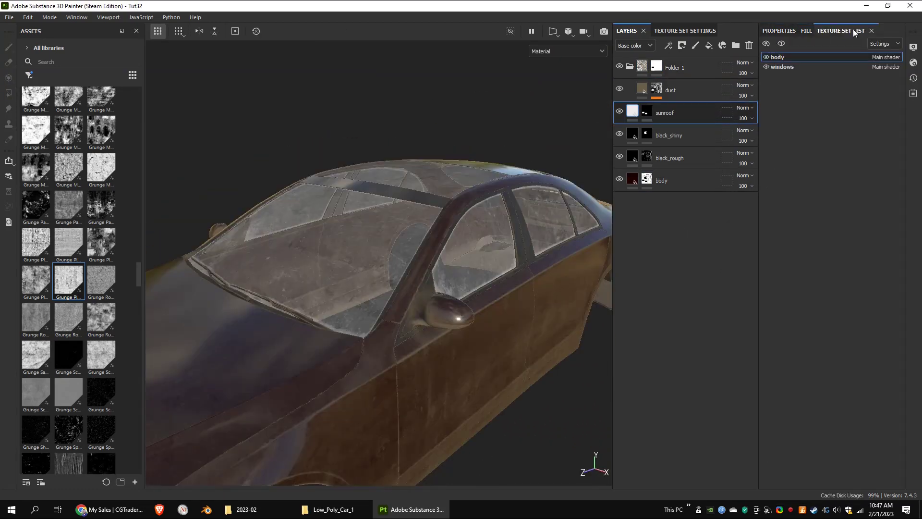
left_click(788, 67)
left_click_drag(331, 231, 401, 289, "alt")
scroll(401, 289, "up", 3)
left_click(657, 66)
right_click(658, 67)
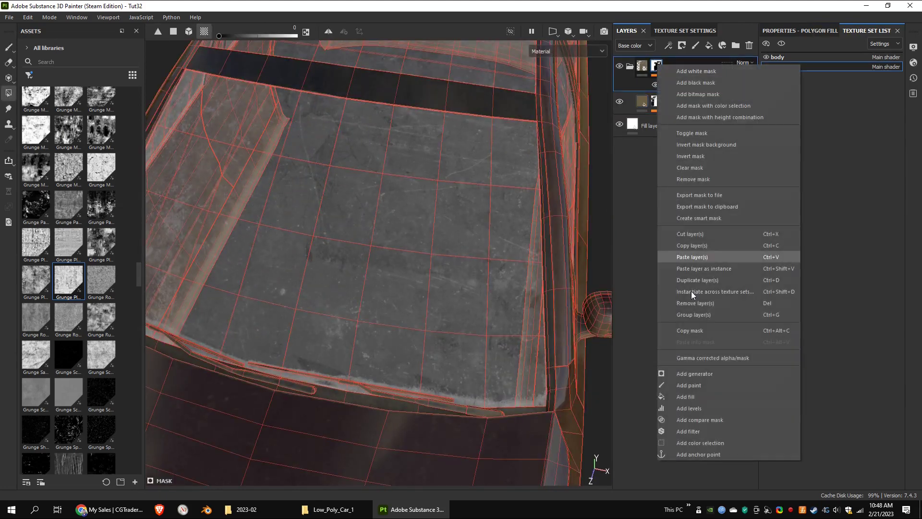
left_click(696, 385)
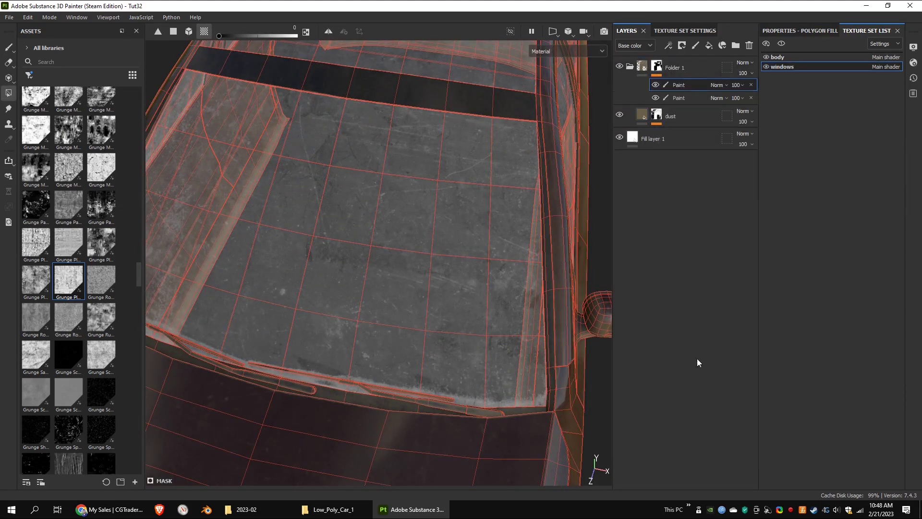
Step: Set up a paint brush with hardness 1 and the Anisotropic Radial texture as its grayscale
left_click(8, 47)
left_click(790, 31)
scroll(884, 325, "down", 5)
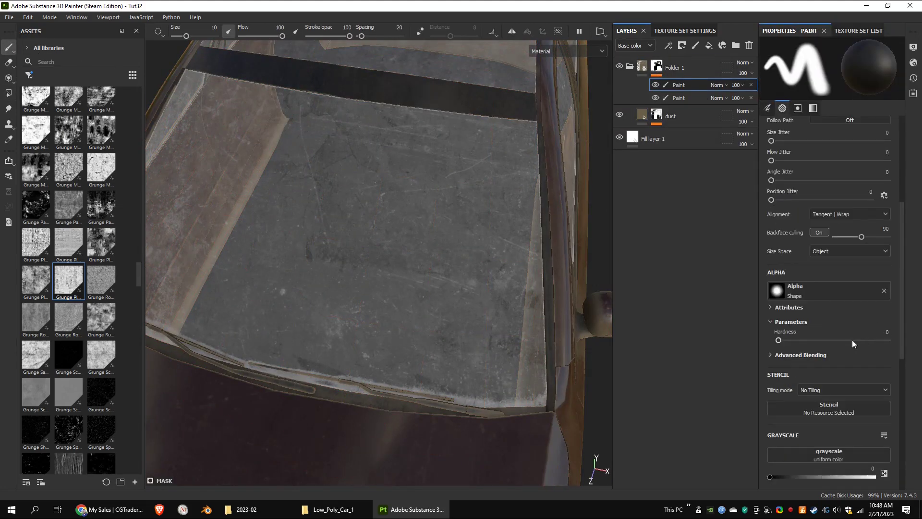
left_click_drag(831, 339, 891, 340)
scroll(103, 165, "up", 15)
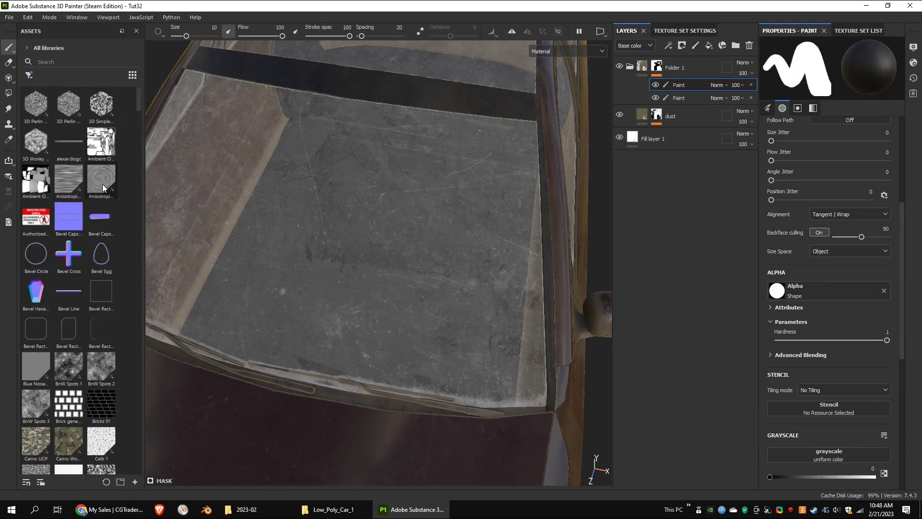
mouse_move(903, 309)
left_mouse_down()
mouse_move(902, 353)
mouse_move(846, 352)
left_mouse_up()
left_click_drag(443, 259, 469, 279, "alt")
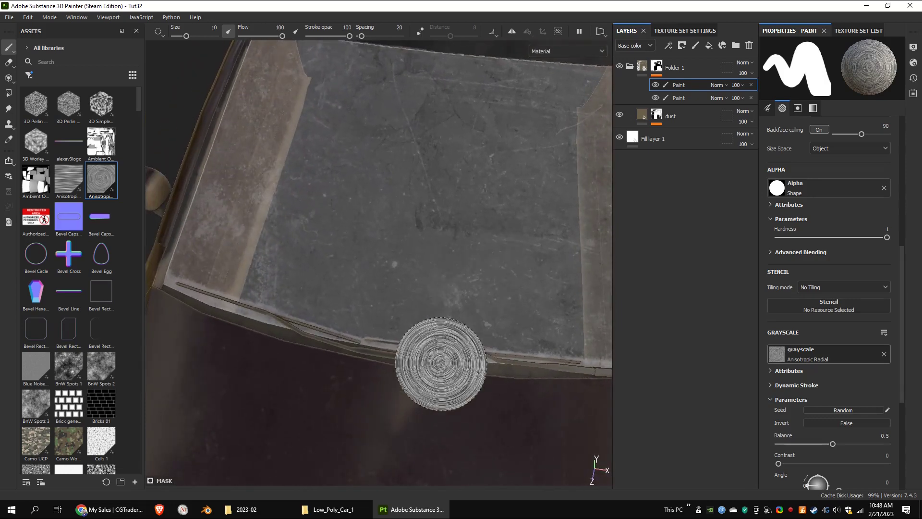
Step: Try stamping the radial texture on the windshield with brush sizes of about 59 and 62
mouse_move(438, 365)
right_mouse_down("ctrl")
mouse_move(553, 365)
mouse_move(436, 363)
right_mouse_up("ctrl")
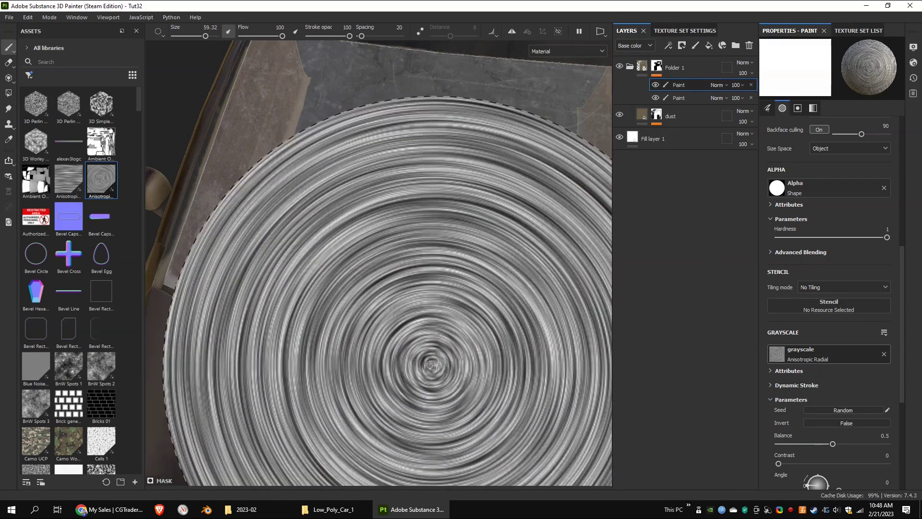
mouse_move(434, 359)
left_mouse_down("alt")
mouse_move(488, 241)
mouse_move(435, 286)
mouse_move(448, 331)
left_mouse_up("alt")
left_click(435, 336)
scroll(435, 335, "down", 4)
left_click(435, 335)
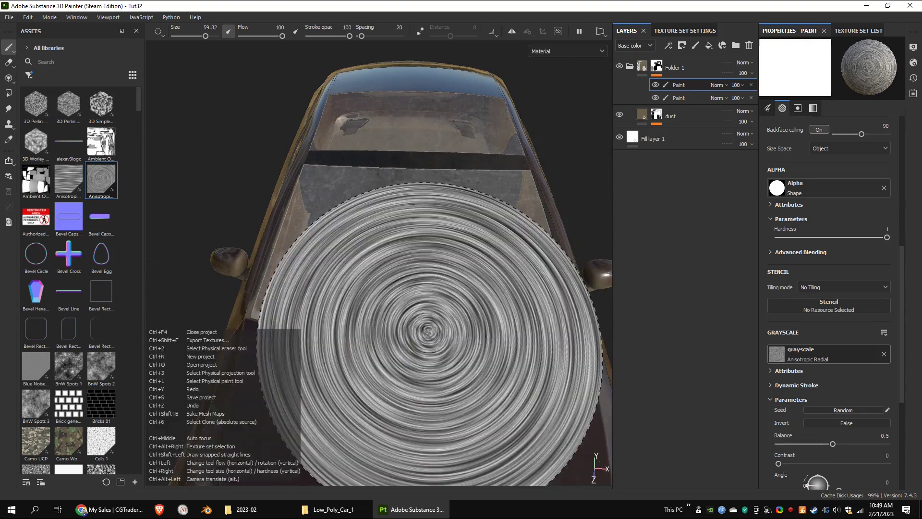
right_click_drag(428, 332, 434, 332, "ctrl")
left_click(429, 331)
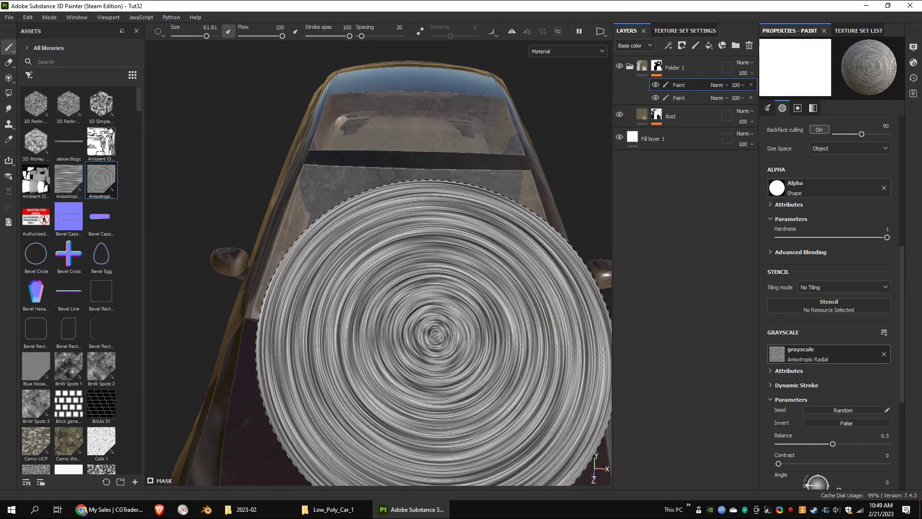
mouse_move(522, 341)
left_mouse_down("alt")
mouse_move(489, 319)
mouse_move(510, 340)
left_mouse_up("alt")
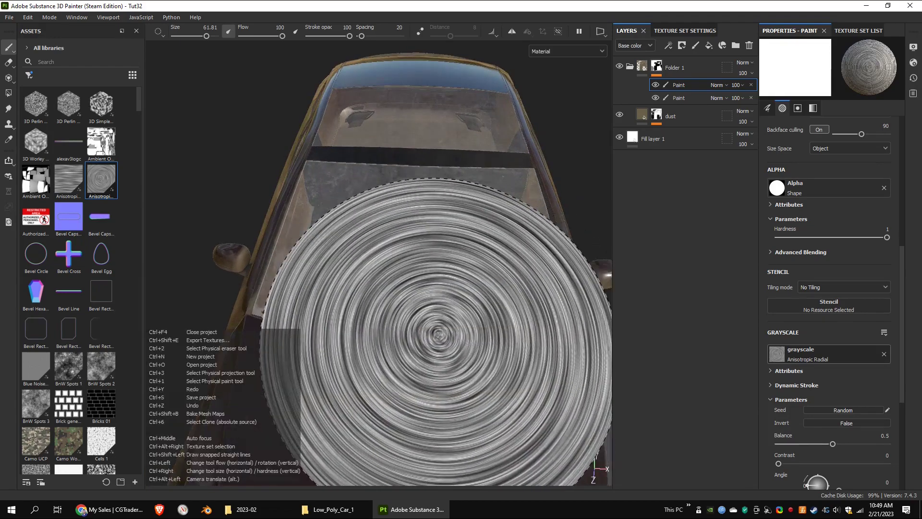
Step: Stamp two radial wiper arcs along the windshield's lower edge with a brush size of about 59
mouse_move(437, 331)
right_mouse_down("ctrl")
mouse_move(428, 320)
mouse_move(460, 303)
right_mouse_up("ctrl")
mouse_move(460, 303)
left_mouse_down("alt")
mouse_move(441, 337)
mouse_move(519, 298)
left_mouse_up("alt")
mouse_move(522, 318)
left_mouse_down("alt")
mouse_move(502, 360)
mouse_move(465, 291)
mouse_move(400, 238)
mouse_move(421, 267)
left_mouse_up("alt")
right_click_drag(406, 258, 398, 258, "ctrl")
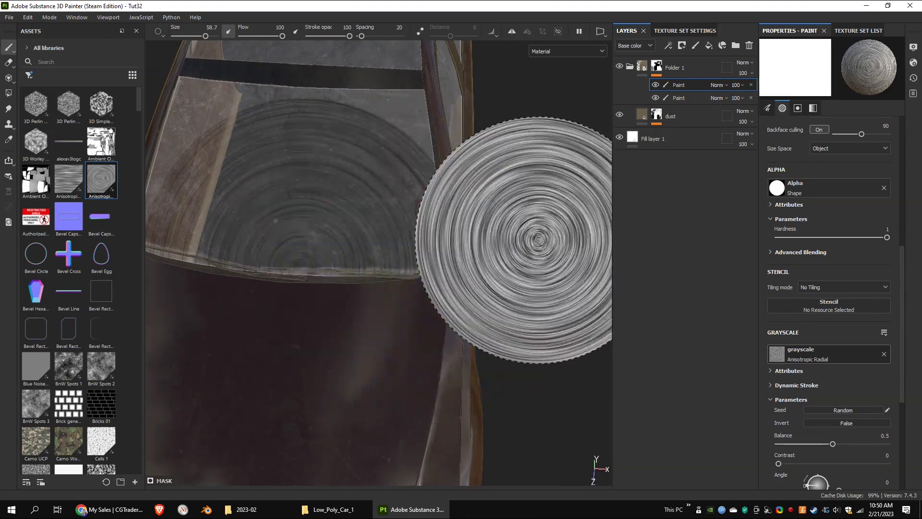
mouse_move(377, 212)
left_mouse_down("alt")
mouse_move(512, 237)
mouse_move(533, 277)
left_mouse_up("alt")
Step: Erase the wiper marks along the windshield's lower edge with an eraser of hardness 1 and size about 1.04
left_click(9, 63)
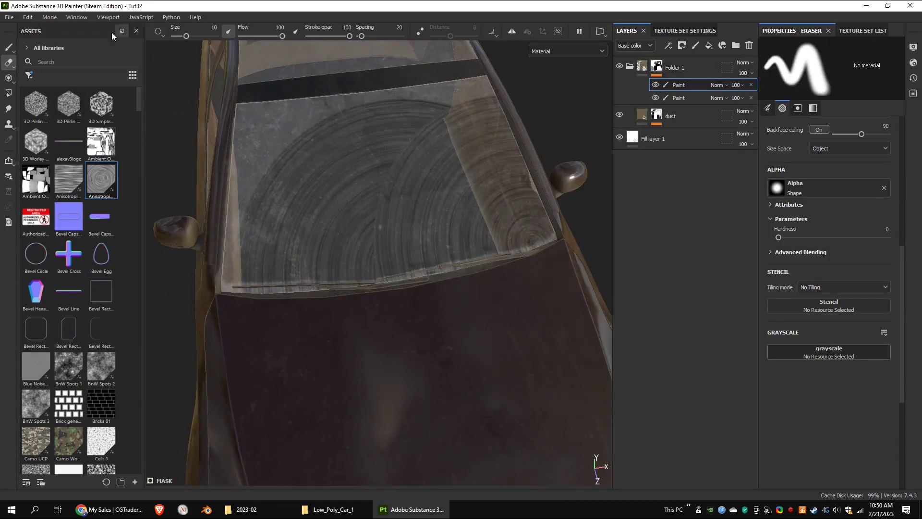
left_click_drag(779, 237, 916, 237)
scroll(310, 278, "up", 3)
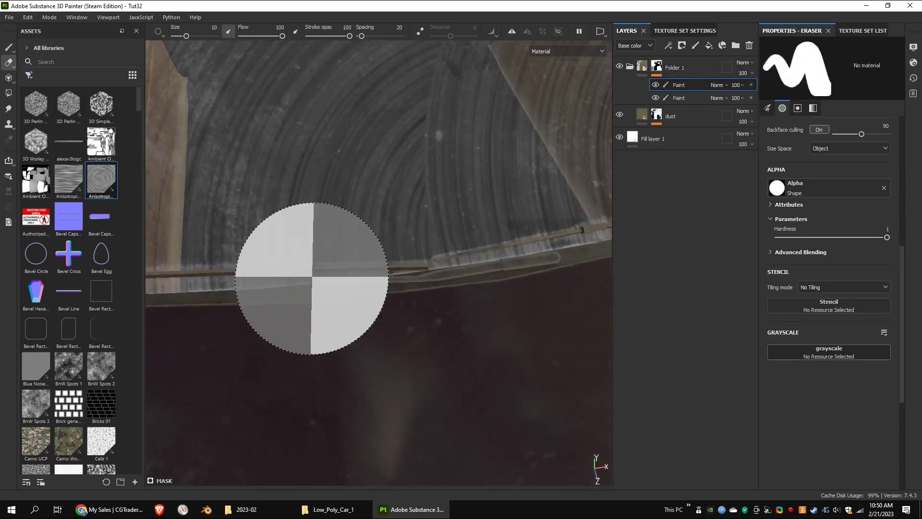
right_click_drag(311, 278, 284, 270, "ctrl")
mouse_move(285, 270)
left_mouse_down("alt")
mouse_move(235, 294)
mouse_move(502, 317)
mouse_move(348, 305)
left_mouse_up("alt")
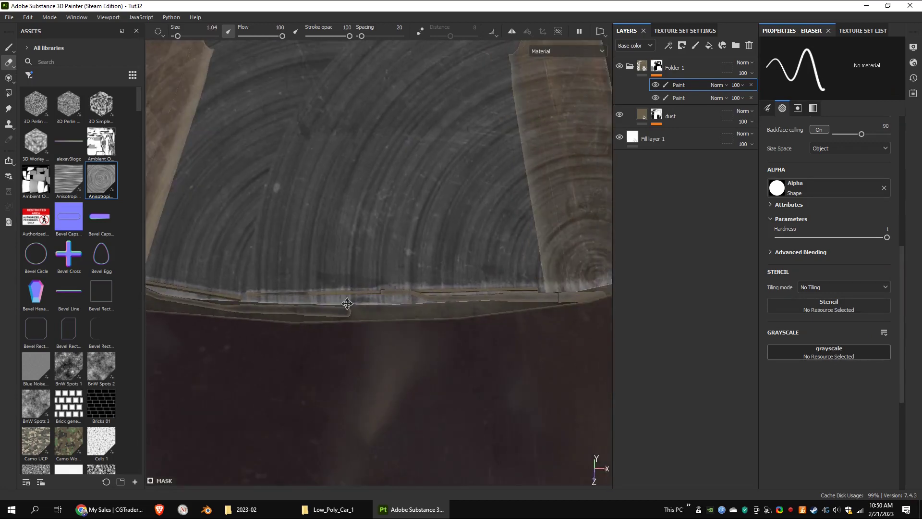
scroll(348, 304, "down", 3)
left_click_drag(442, 301, 213, 306)
Step: Erase the arc's centre in the windshield's lower corner at size about 9.59 and the marks along the adjoining side edge at about 1.56
left_click_drag(213, 306, 421, 278, "alt")
middle_click_drag(528, 296, 456, 297, "alt")
right_click_drag(456, 296, 482, 297, "ctrl")
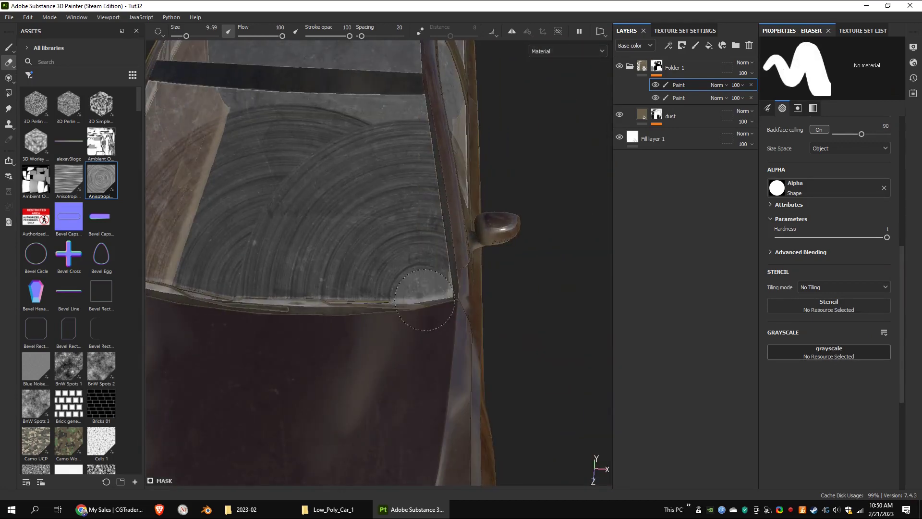
left_click_drag(424, 300, 416, 329, "alt")
mouse_move(385, 163)
right_mouse_down("ctrl")
mouse_move(369, 163)
mouse_move(392, 153)
right_mouse_up("ctrl")
scroll(385, 163, "up", 2)
scroll(460, 405, "down", 5)
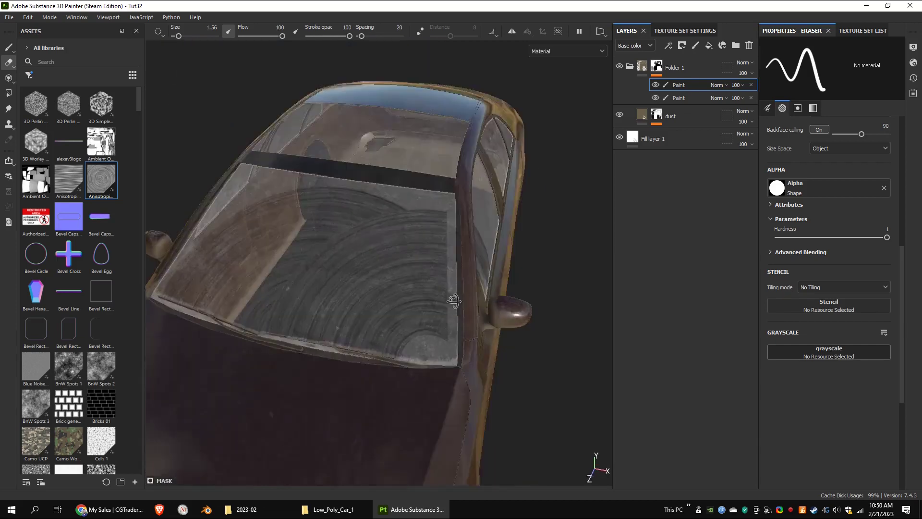
Step: Add a Levels effect to the dust folder's mask and set its midtone value to 6.076
right_click(679, 85)
left_click(708, 408)
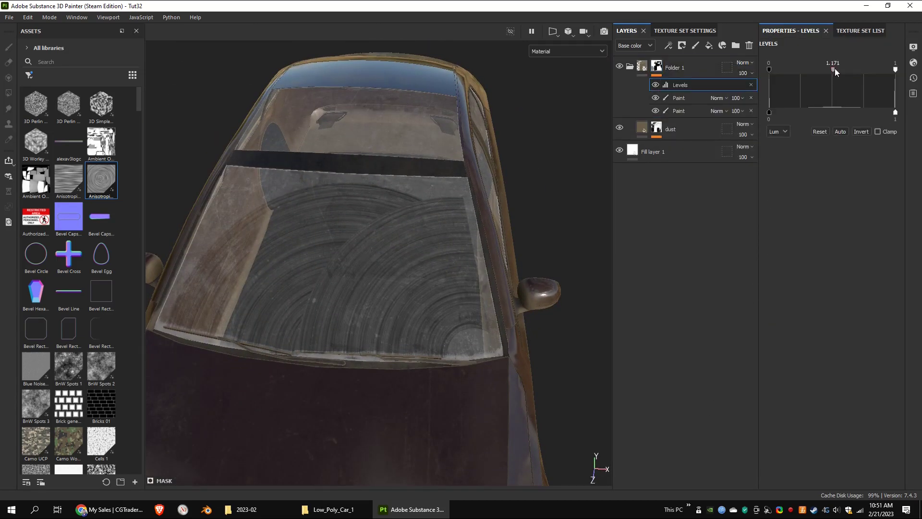
left_click_drag(836, 69, 853, 69)
left_click_drag(346, 259, 384, 242, "alt")
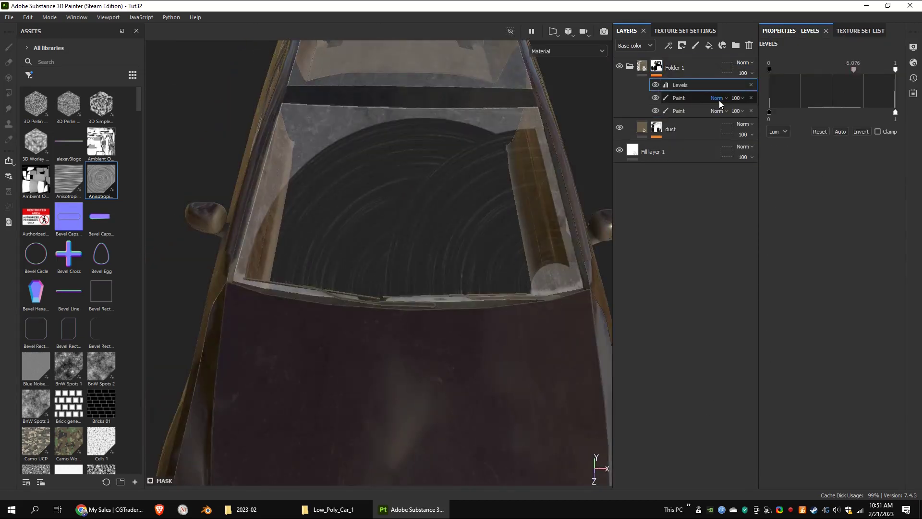
Step: Clean up the windshield's lower edge on the upper paint effect with an eraser size of 0.87
left_click(697, 98)
scroll(341, 286, "up", 8)
right_click_drag(342, 287, 333, 286, "ctrl")
left_click_drag(350, 290, 433, 279)
scroll(513, 278, "down", 8)
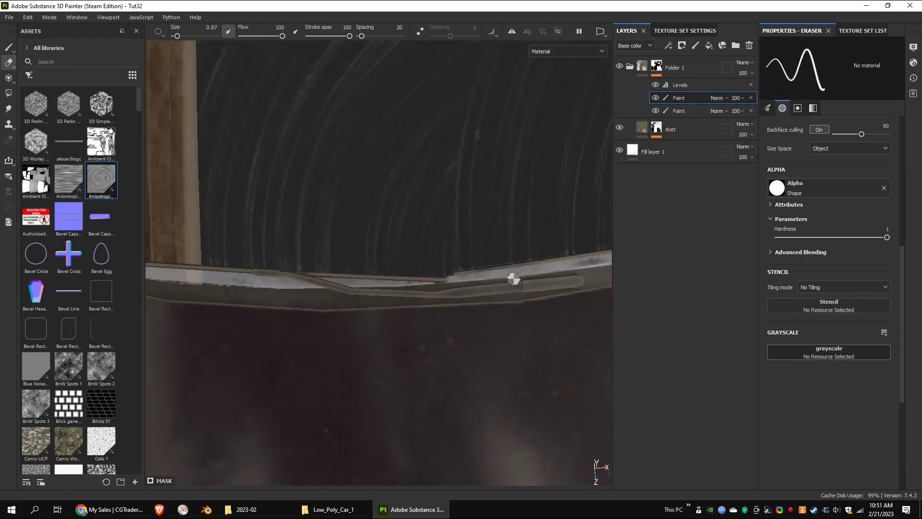
Step: Activate Polygon Fill for the upper paint effect of the dust folder's mask
mouse_move(514, 277)
left_mouse_down("alt")
mouse_move(446, 216)
mouse_move(423, 240)
left_mouse_up("alt")
scroll(476, 312, "up", 3)
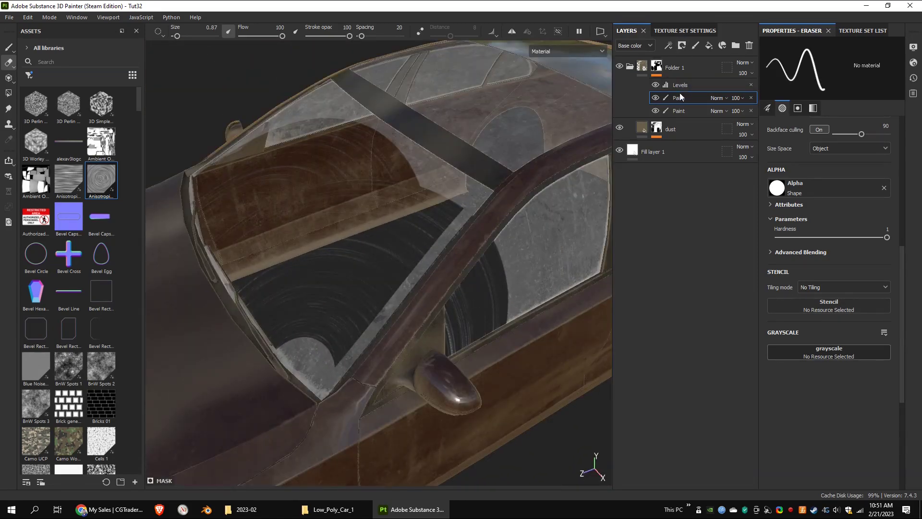
left_click(8, 92)
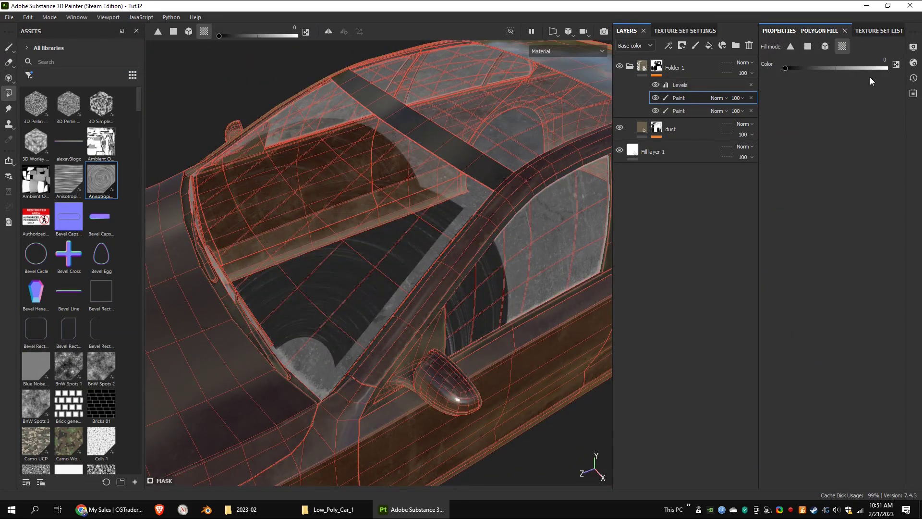